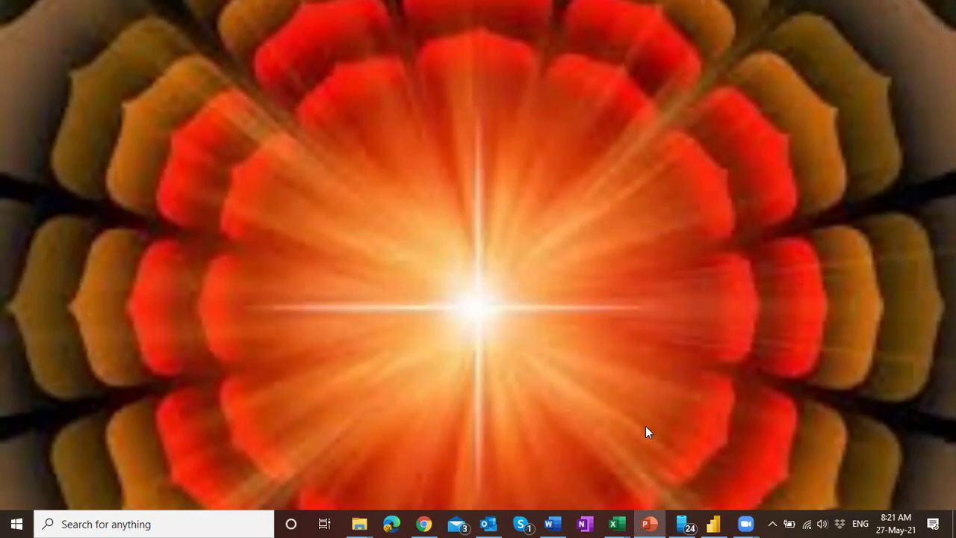
# Switch to Excel and review the Mwache dam sheet of the protected Performance Indicators Matrix workbook, then minimize it
pyautogui.moveTo(619, 521)
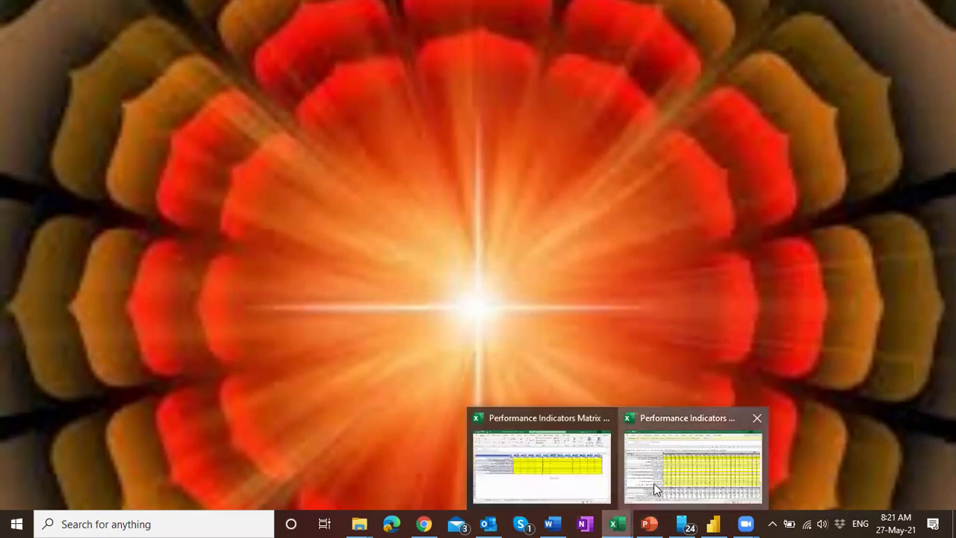
pyautogui.click(654, 483)
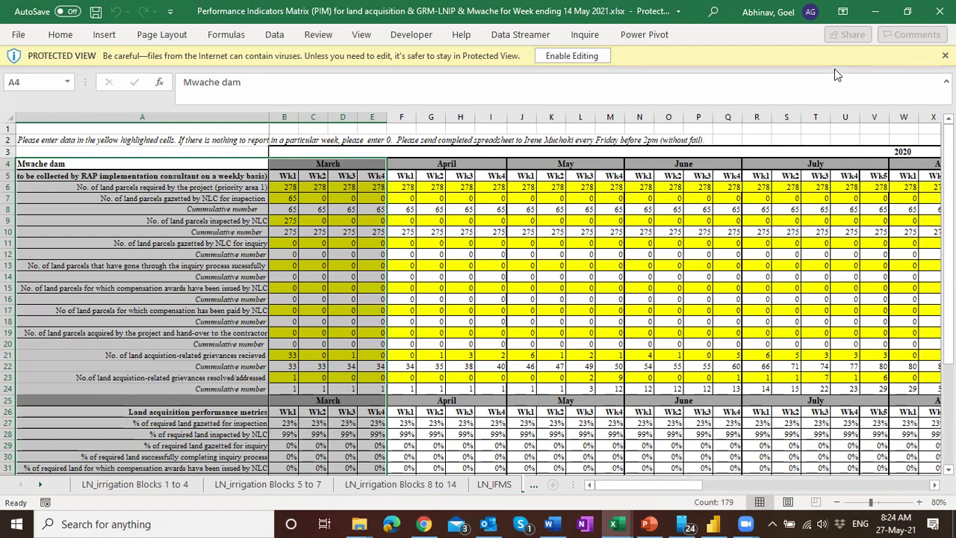
pyautogui.click(882, 11)
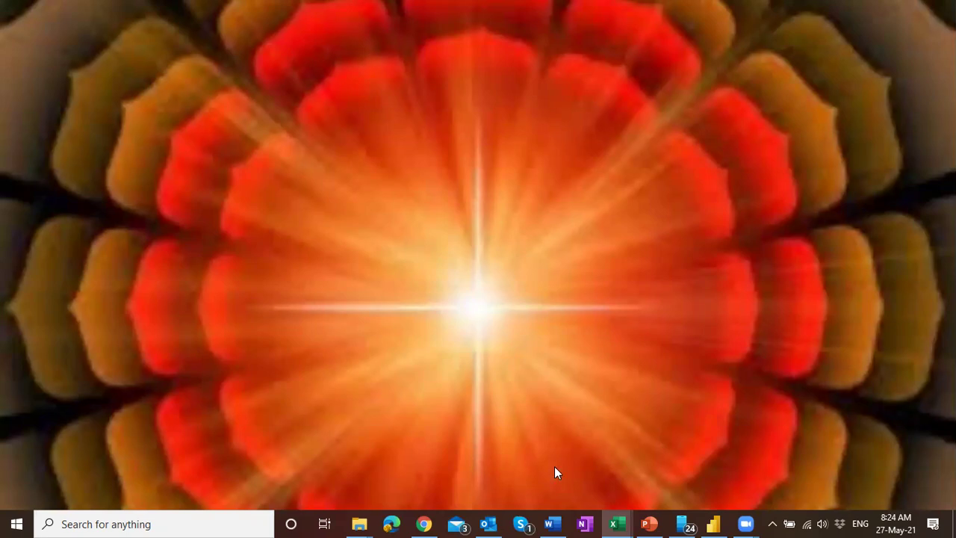
# Switch to the KoBoToolbox site in Chrome and log in through the "Researchers, Aid Workers & Everyone Else" server
pyautogui.click(435, 522)
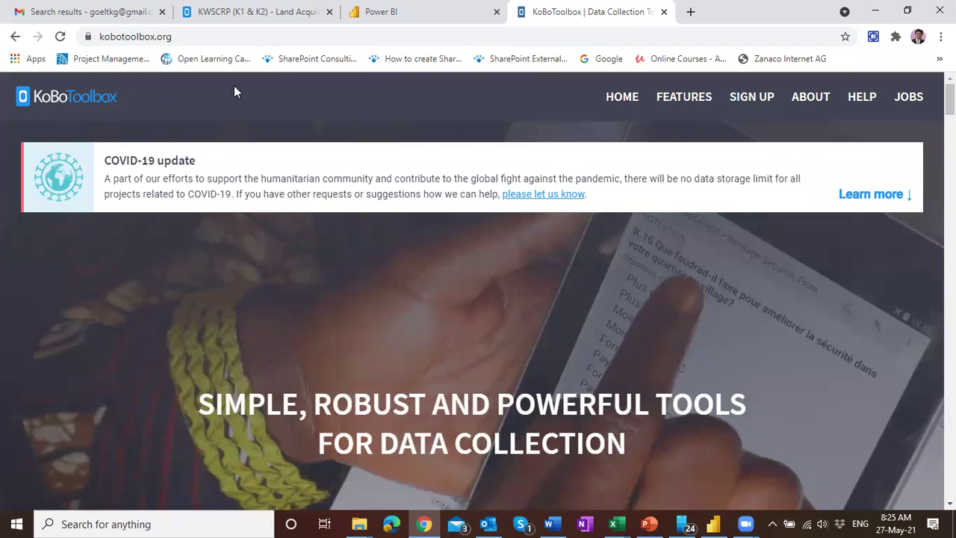
pyautogui.click(759, 104)
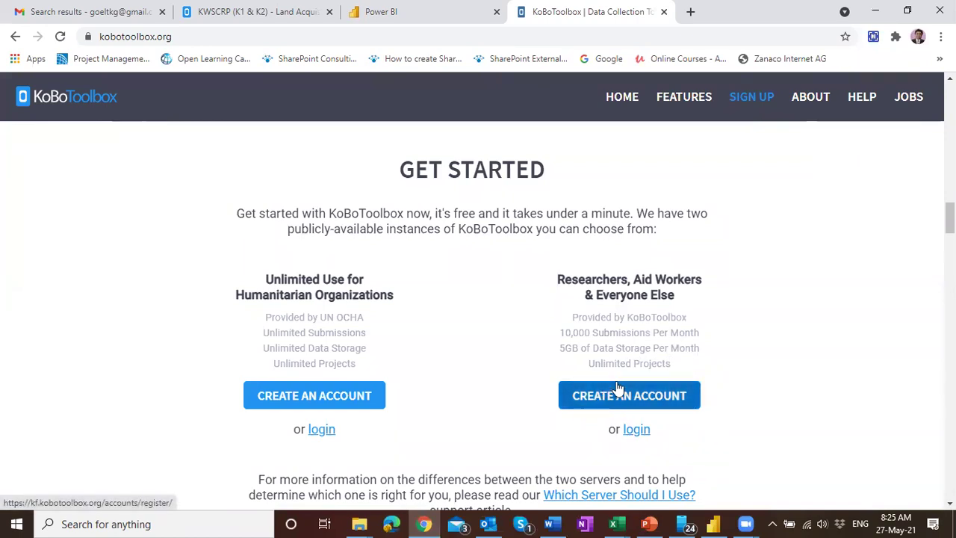
pyautogui.click(637, 430)
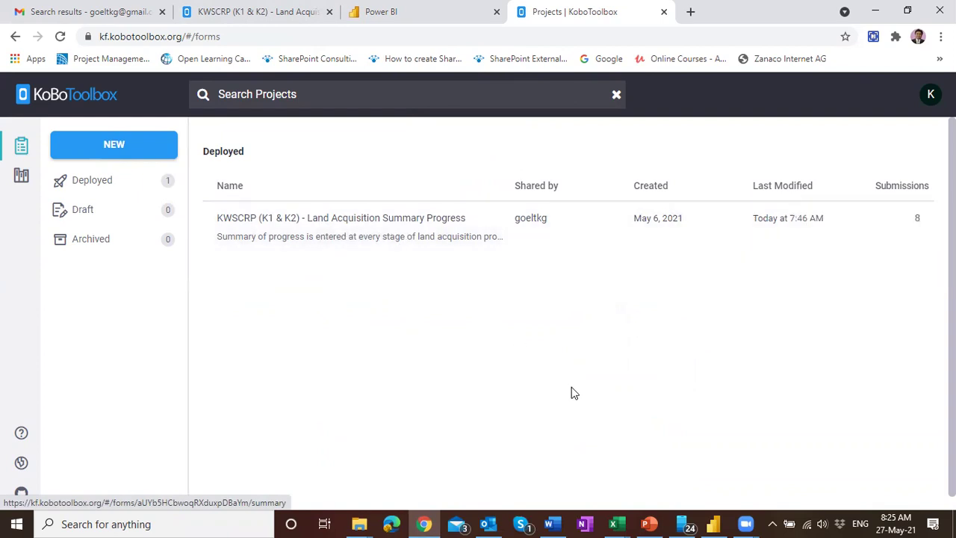
# Switch to the Performance Indicators Matrix workbook in Excel to check its weekly indicator rows, then return to the KoBoToolbox projects list
pyautogui.click(623, 522)
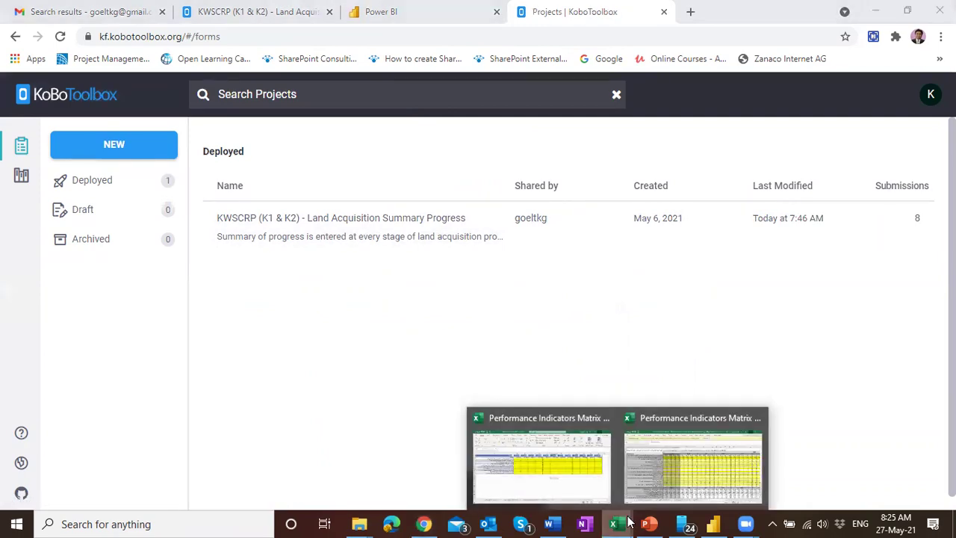
pyautogui.click(663, 473)
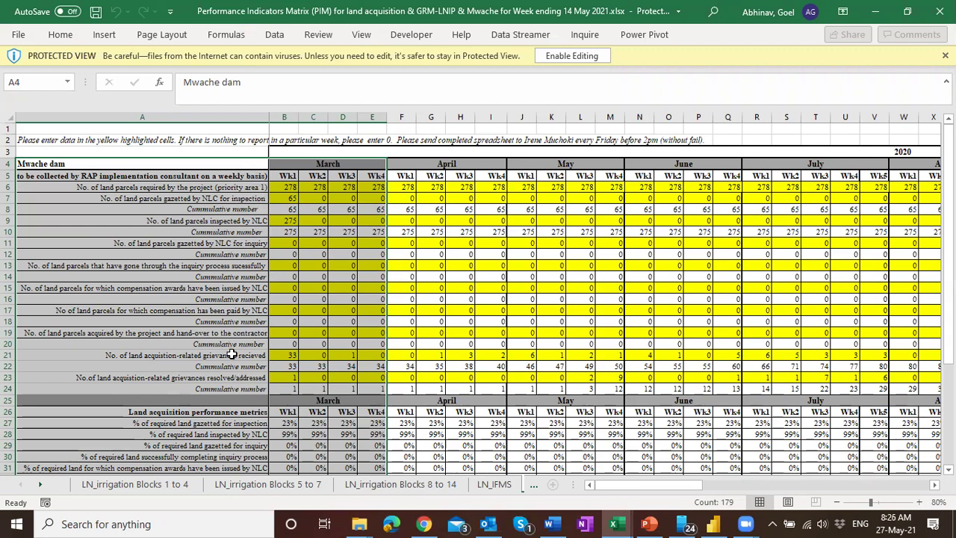
pyautogui.click(875, 12)
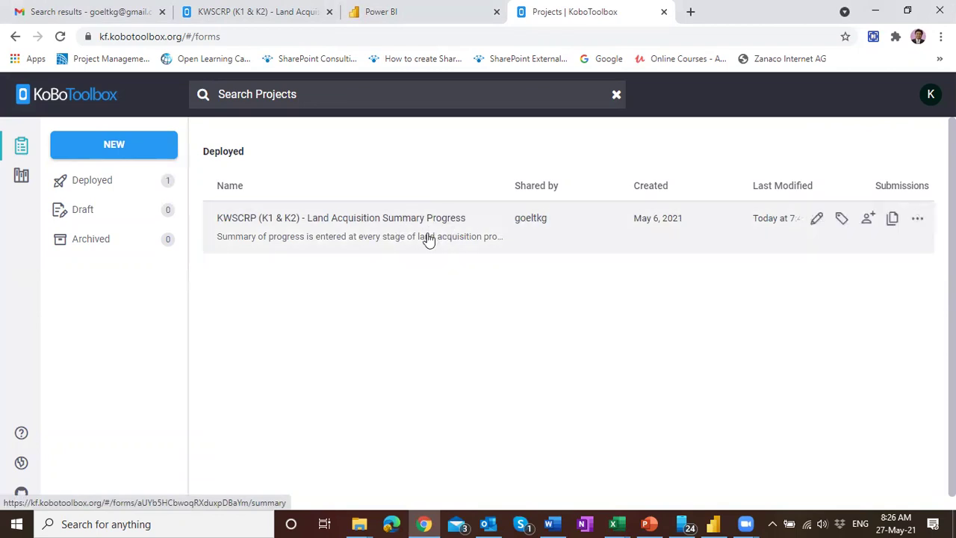
# Open the KWSCRP (K1 & K2) - Land Acquisition Summary Progress form for editing and examine its reporting period, area and land parcel questions
pyautogui.click(817, 221)
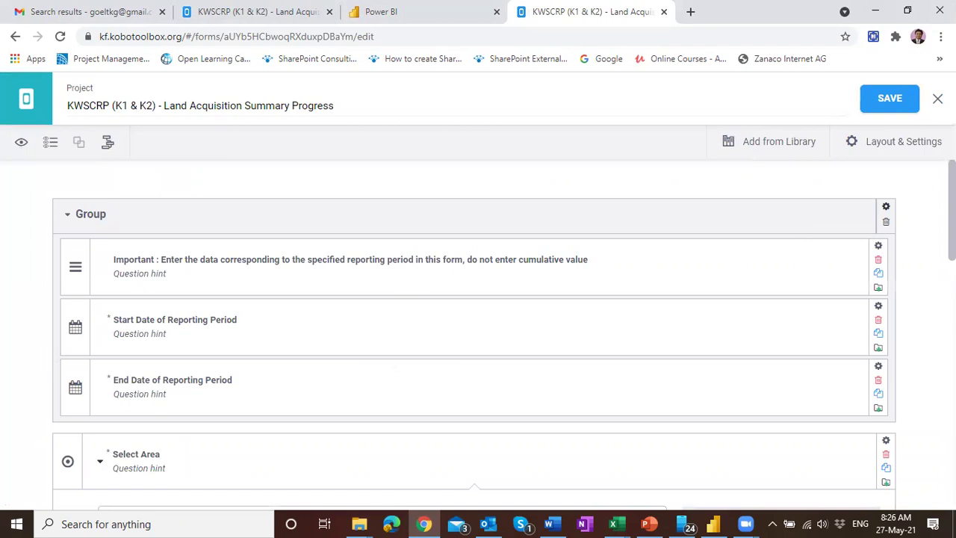
pyautogui.scroll(-2, 474, 336)
pyautogui.scroll(2, 475, 336)
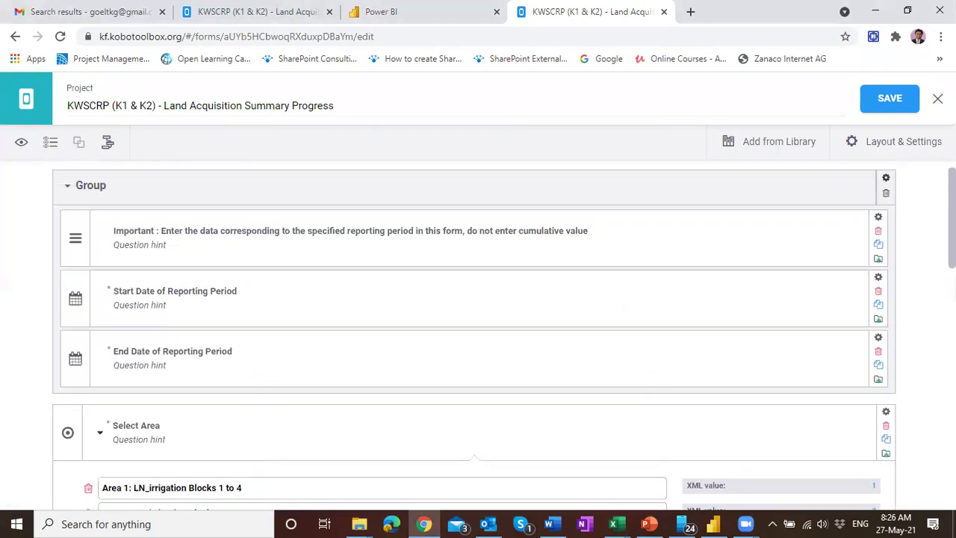
pyautogui.scroll(-1, 438, 299)
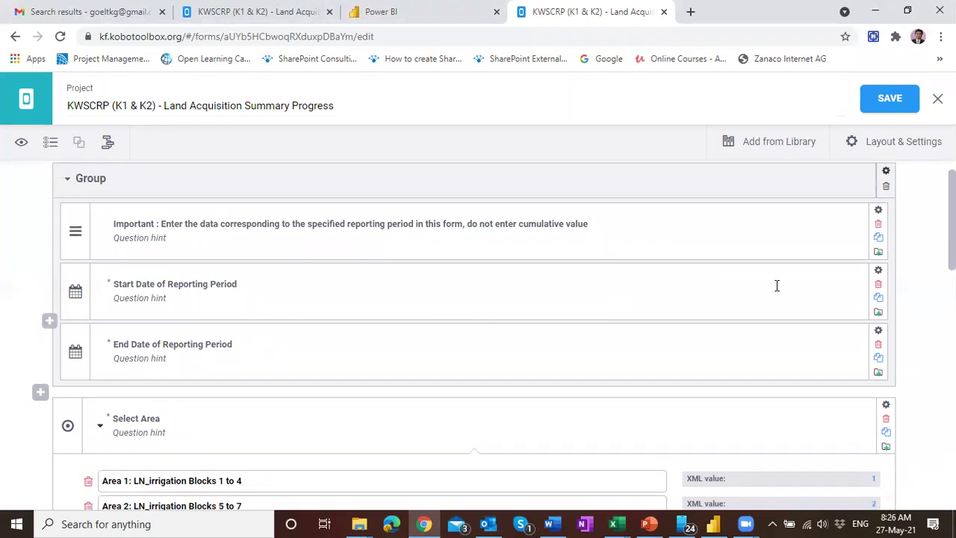
pyautogui.scroll(-3, 732, 294)
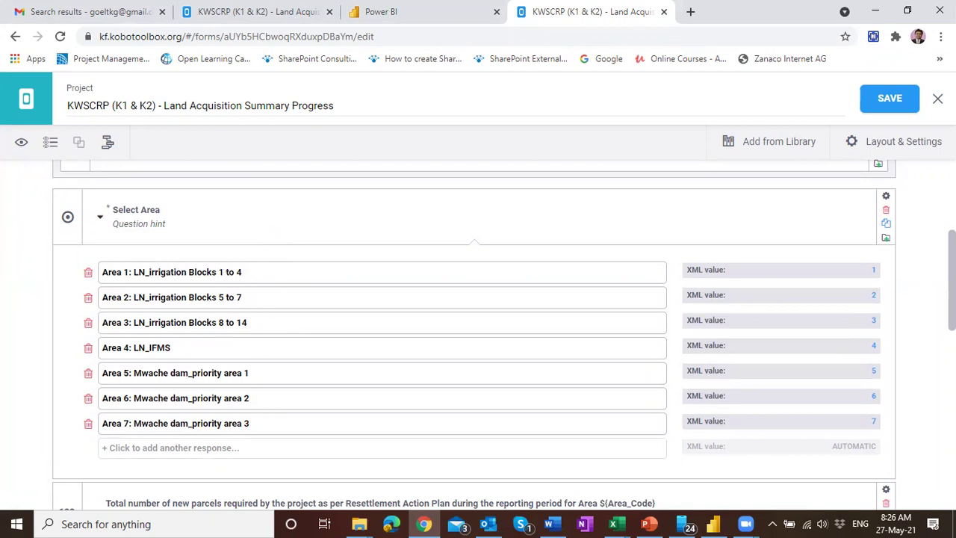
pyautogui.scroll(-3, 474, 336)
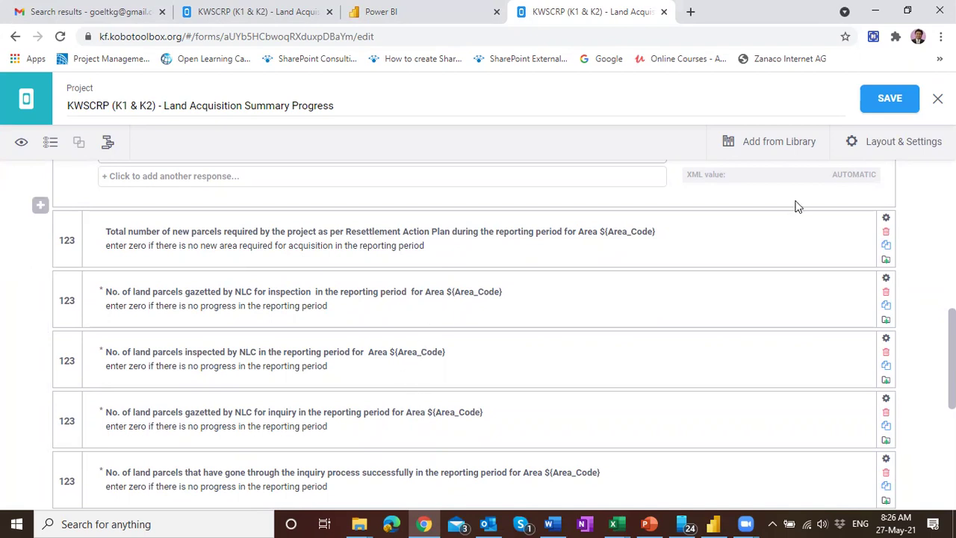
pyautogui.moveTo(794, 209); pyautogui.dragTo(512, 275)
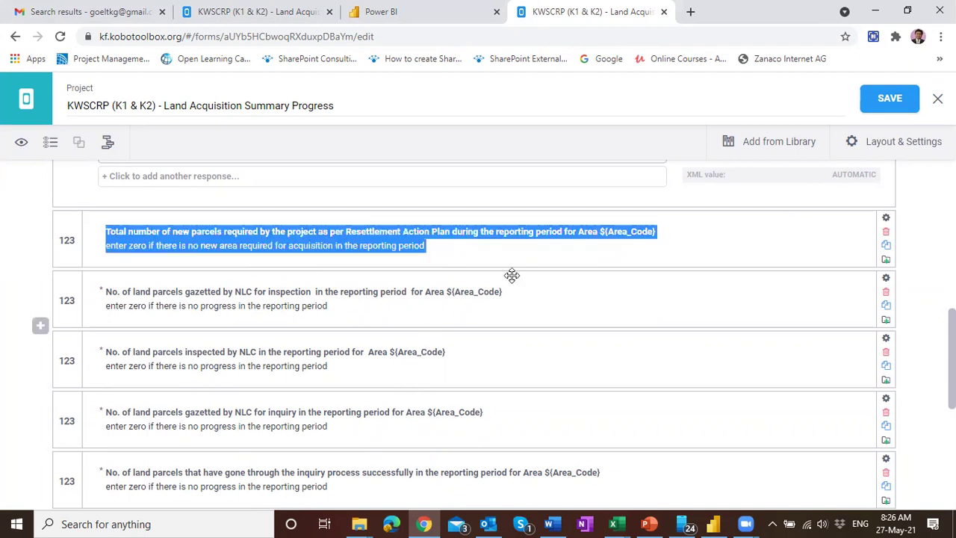
# Preview the Land Acquisition Summary Progress form as respondents see it, then close the preview
pyautogui.click(21, 144)
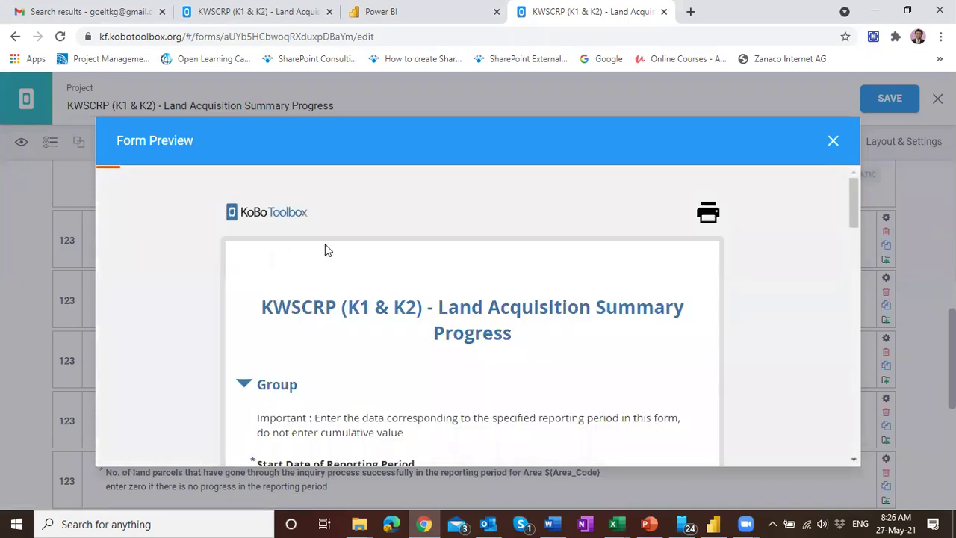
pyautogui.moveTo(850, 197); pyautogui.dragTo(841, 215)
pyautogui.click(828, 145)
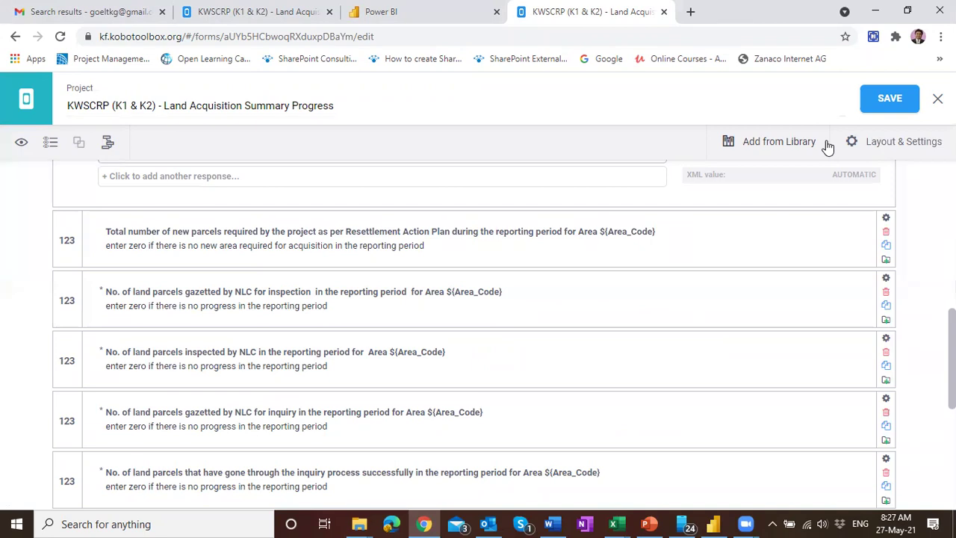
# Save the Land Acquisition Summary Progress form, leave the editor, and open the project's form version page
pyautogui.click(886, 100)
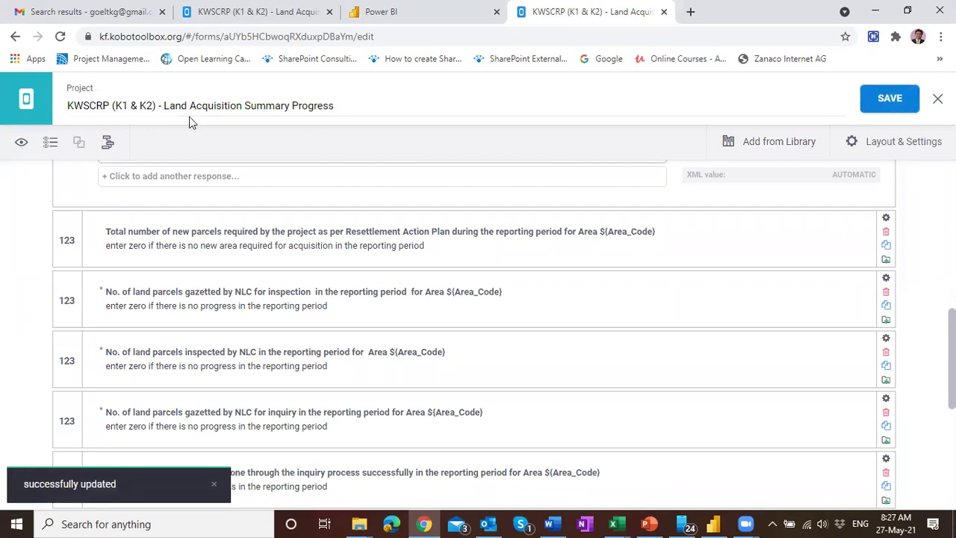
pyautogui.click(27, 105)
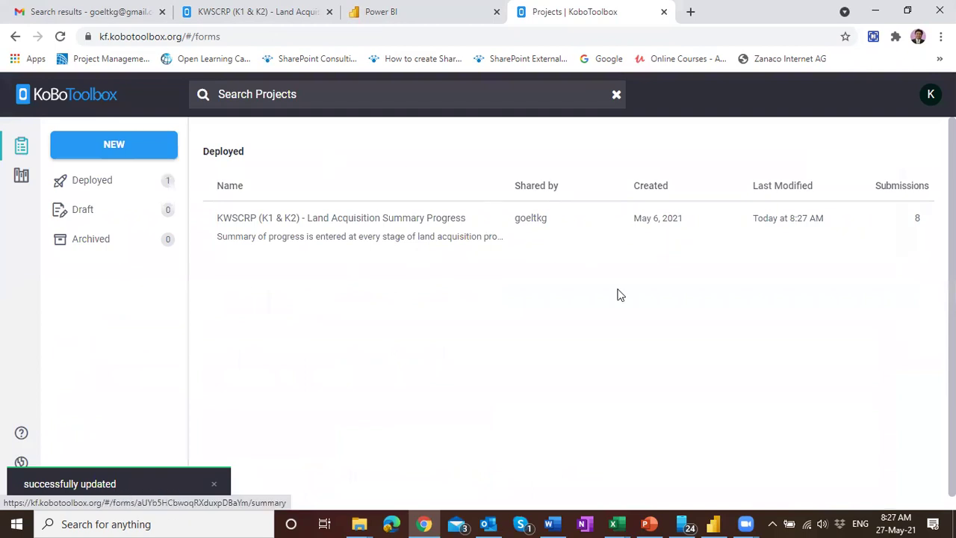
pyautogui.click(487, 244)
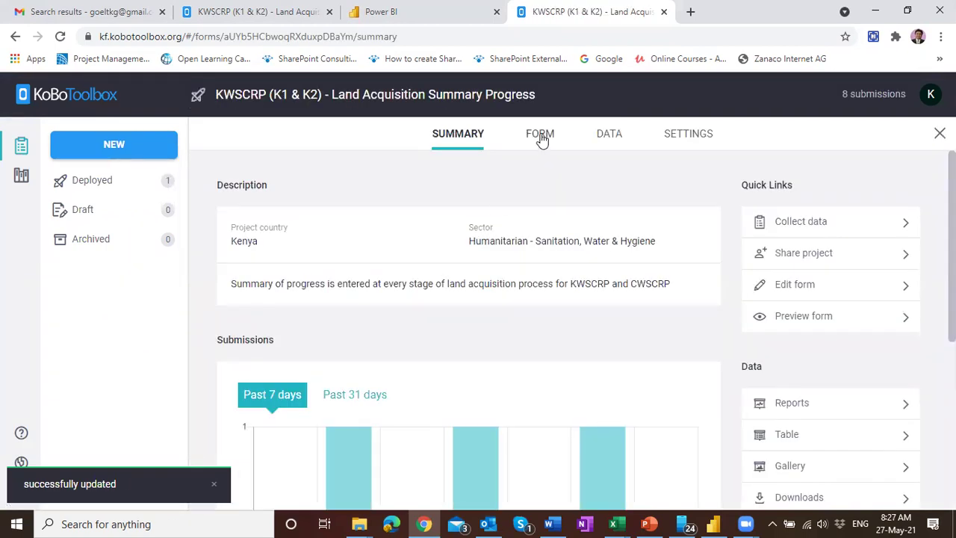
pyautogui.click(539, 134)
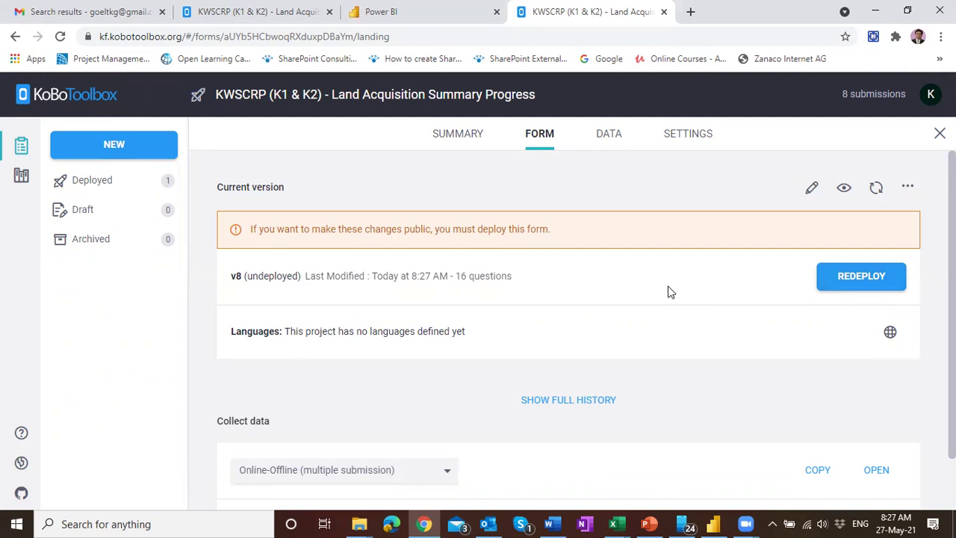
# Review the project's data reports and its table of submissions, then minimize the browser
pyautogui.click(609, 134)
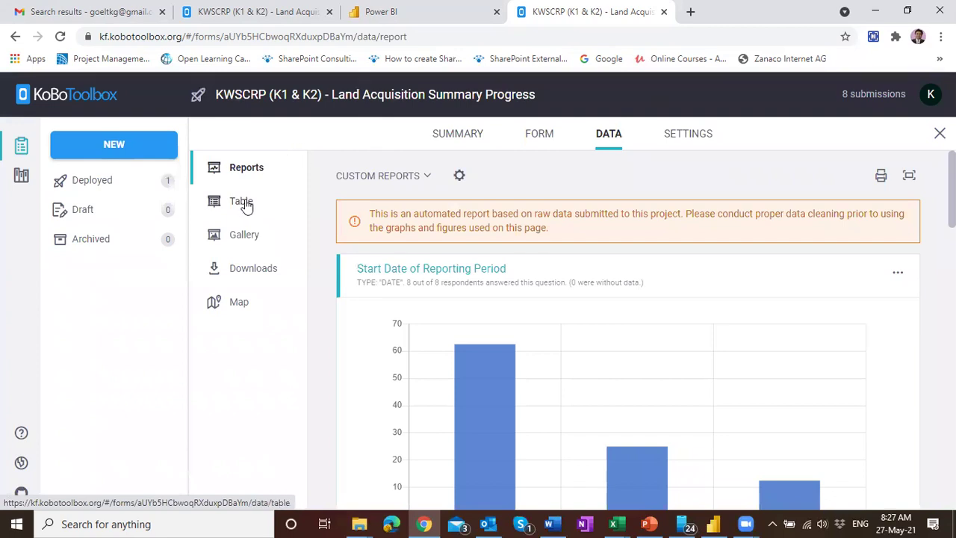
pyautogui.click(244, 203)
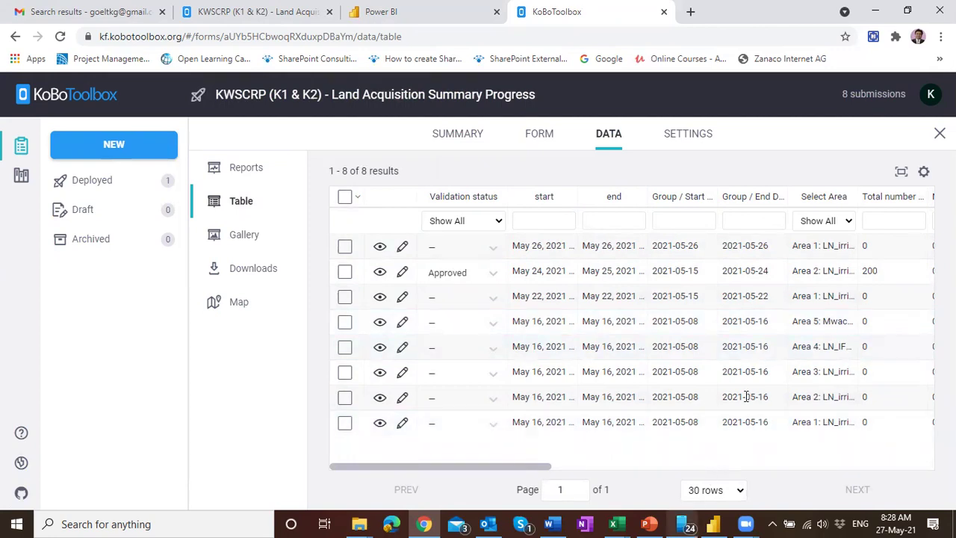
pyautogui.click(875, 10)
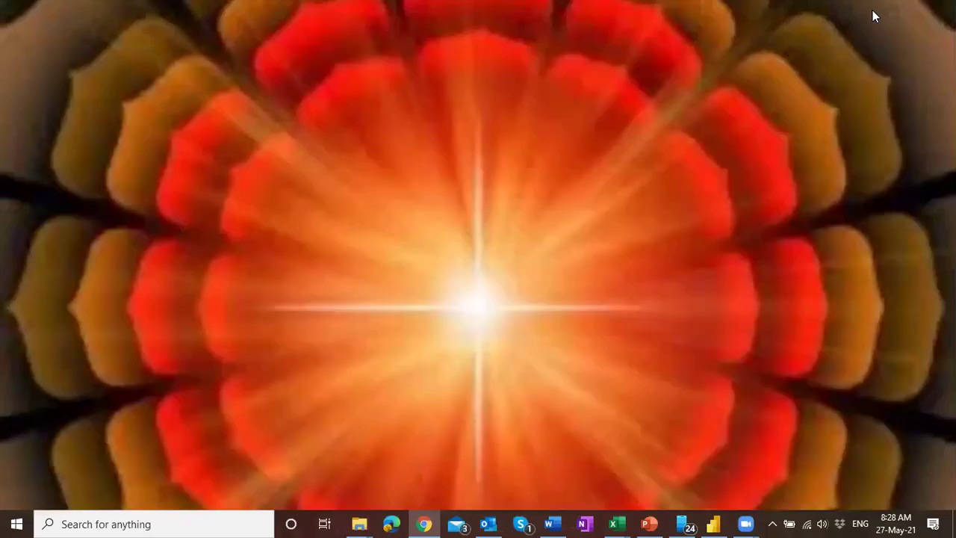
# Switch to the Your Phone app and open the connected phone's screen, minimizing the apps window
pyautogui.click(686, 522)
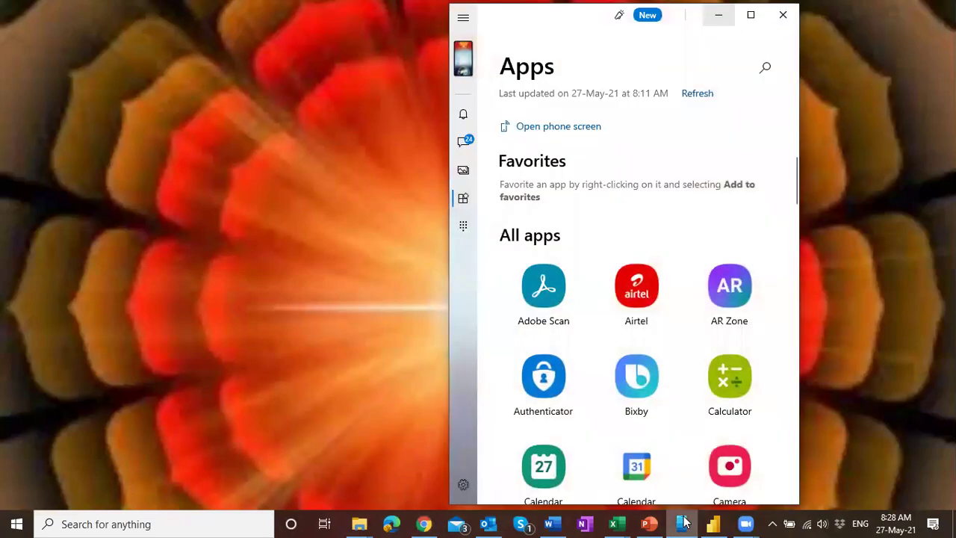
pyautogui.click(556, 129)
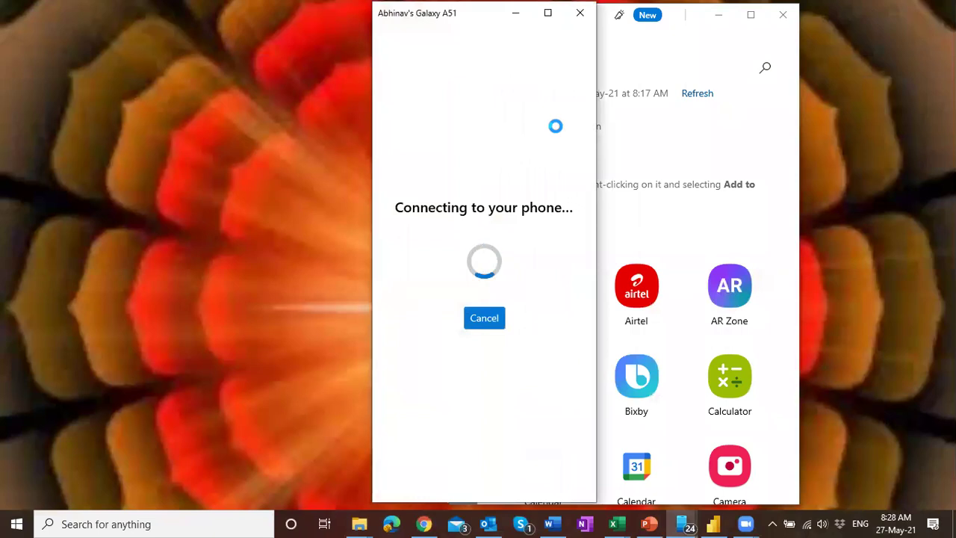
pyautogui.click(719, 17)
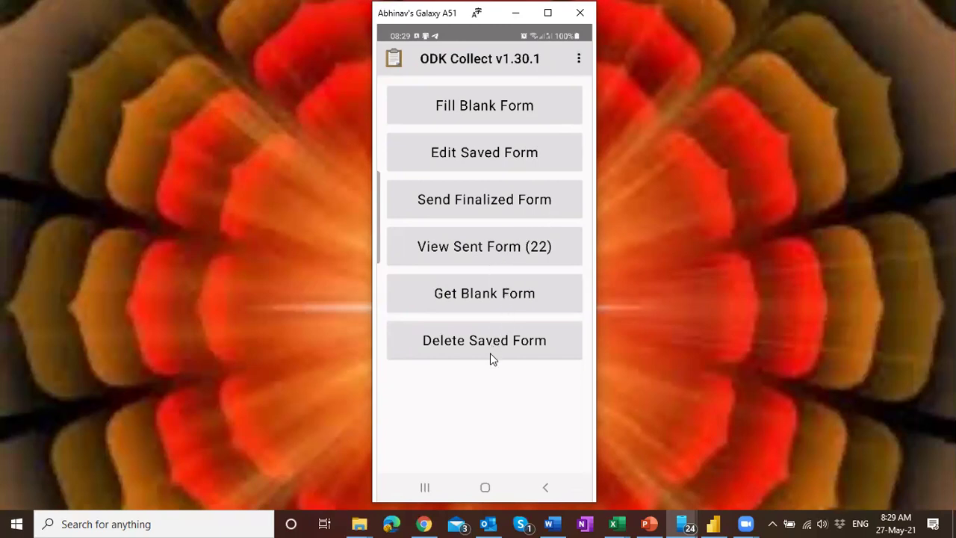
# Check the server type, URL and login fields in ODK Collect's general settings, then return to its main screen
pyautogui.click(578, 61)
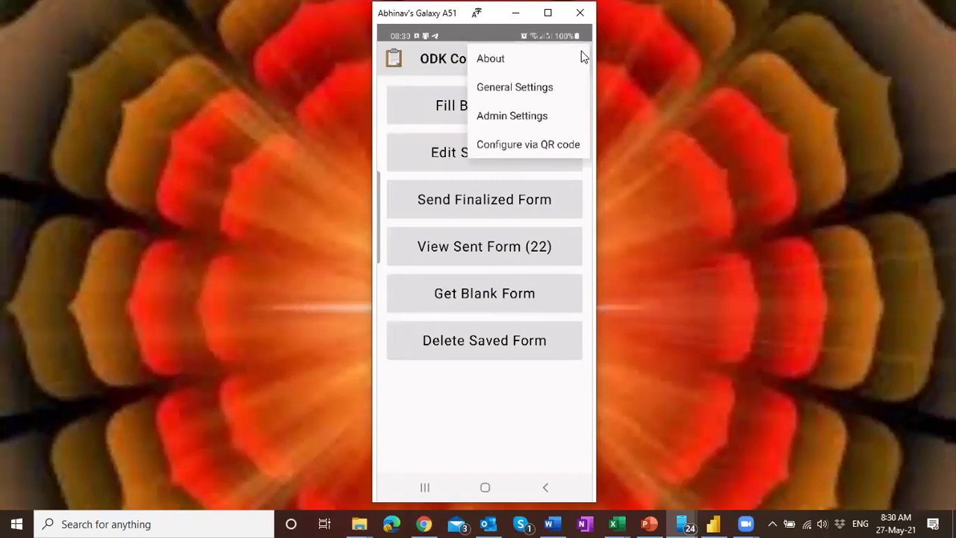
pyautogui.click(543, 91)
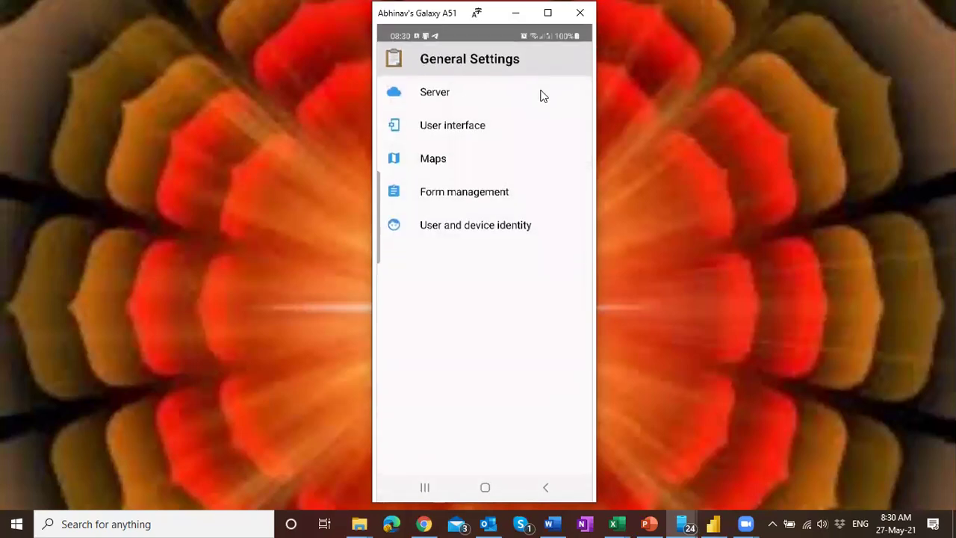
pyautogui.click(439, 97)
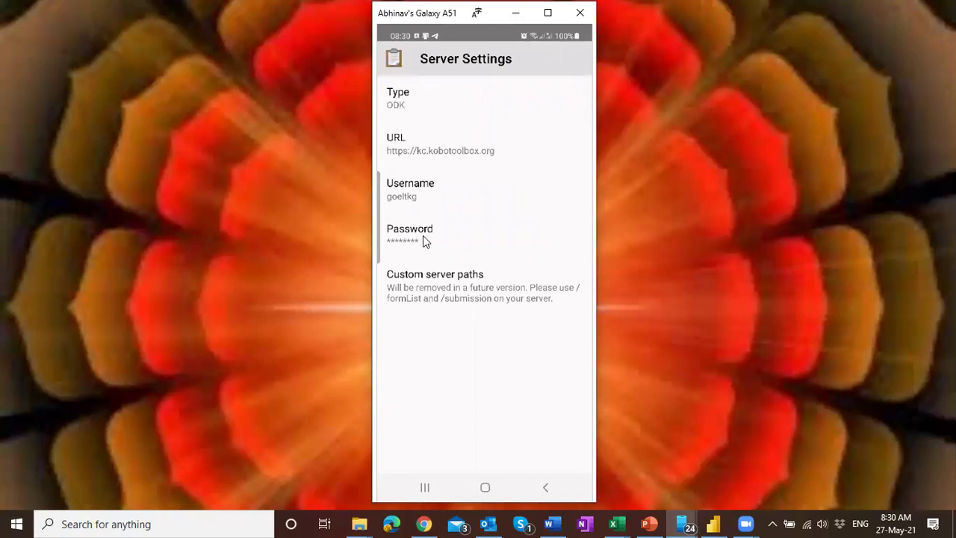
pyautogui.rightClick(452, 138)
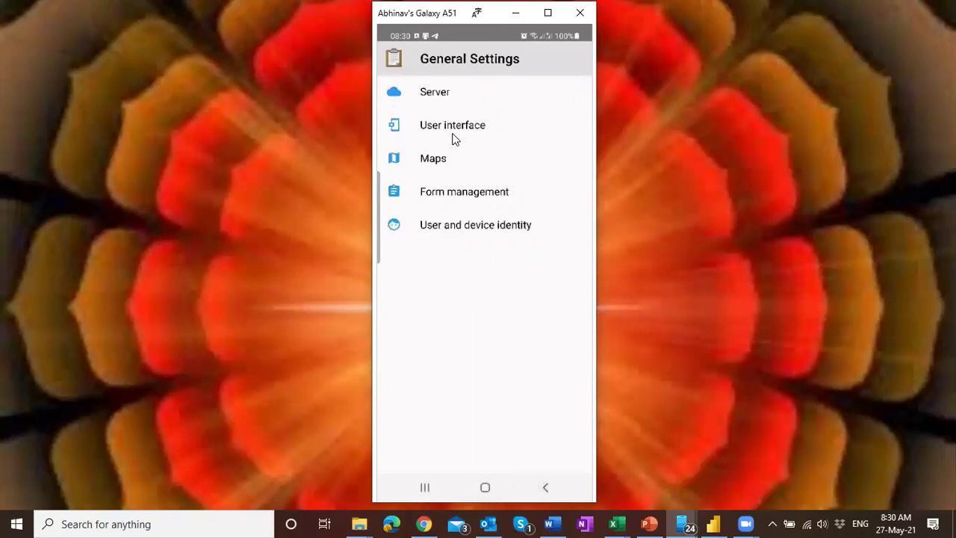
pyautogui.rightClick(451, 138)
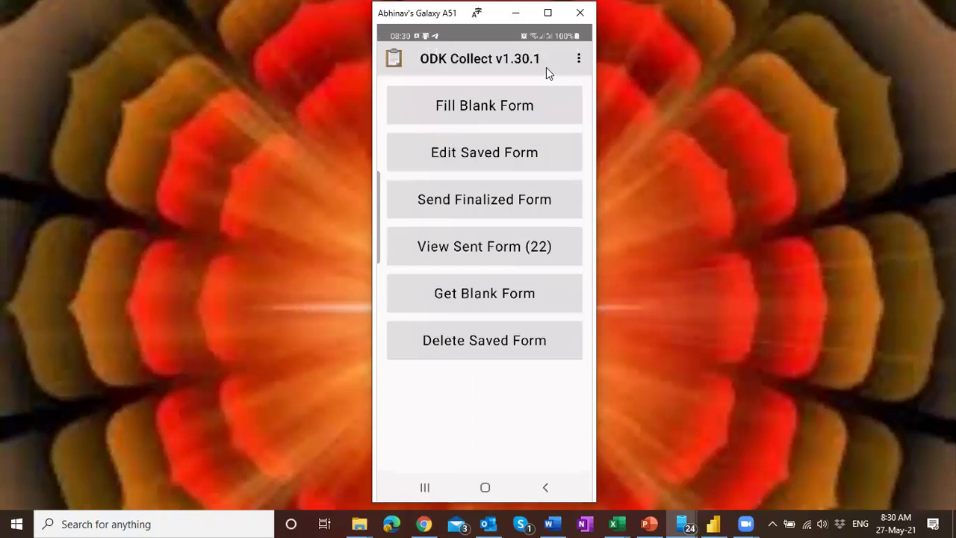
# Download the updated blank forms KWSCRP (K1 & K2) - Land Acquisition Summary Progress and XLSForm in ODK Collect
pyautogui.click(499, 297)
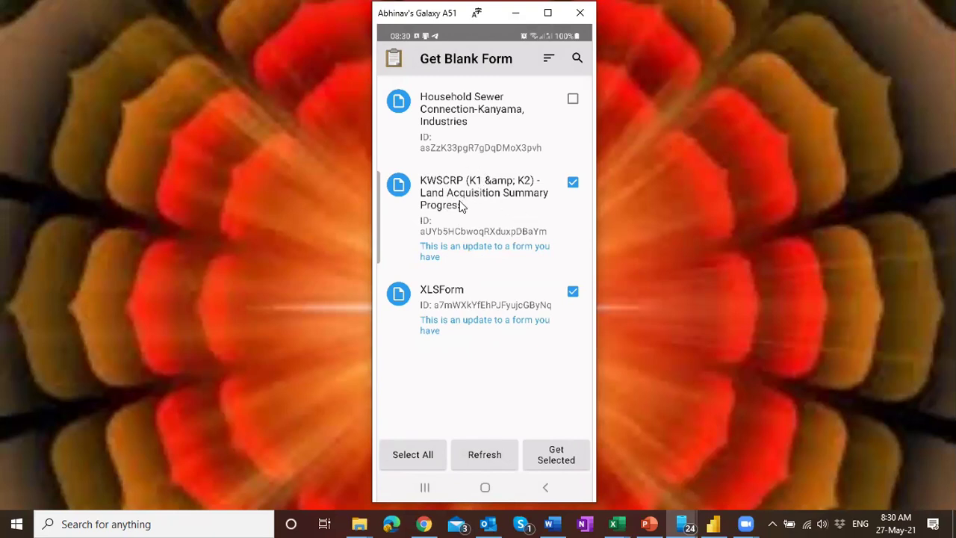
pyautogui.click(567, 458)
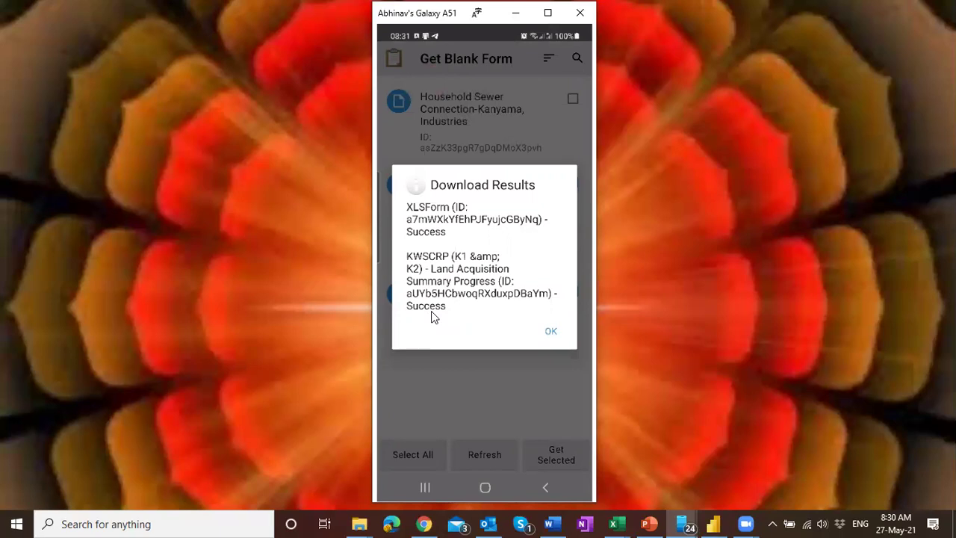
pyautogui.click(551, 332)
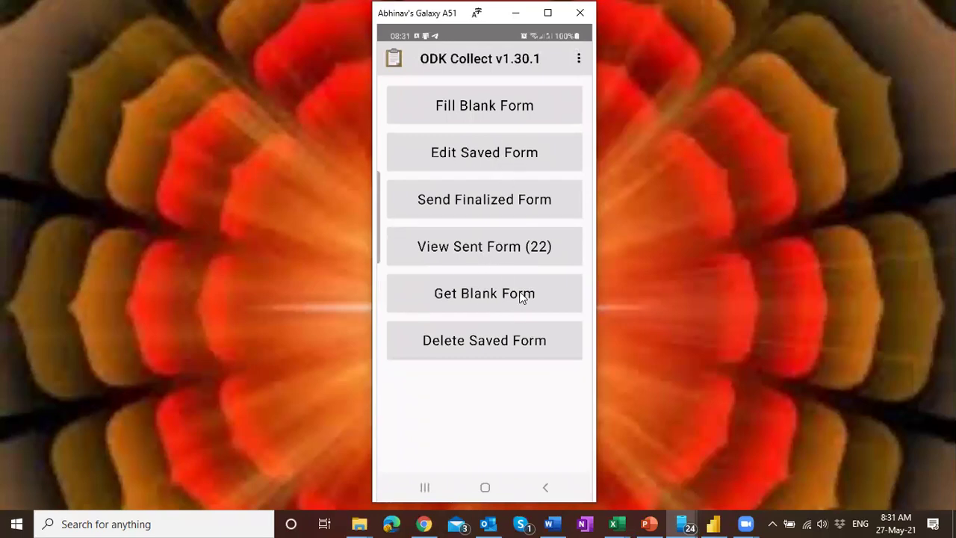
# Start a blank KWSCRP (K1 & K2) - Land Acquisition Summary Progress form with the reporting period from 15 May 2021 to 27 May 2021
pyautogui.click(499, 109)
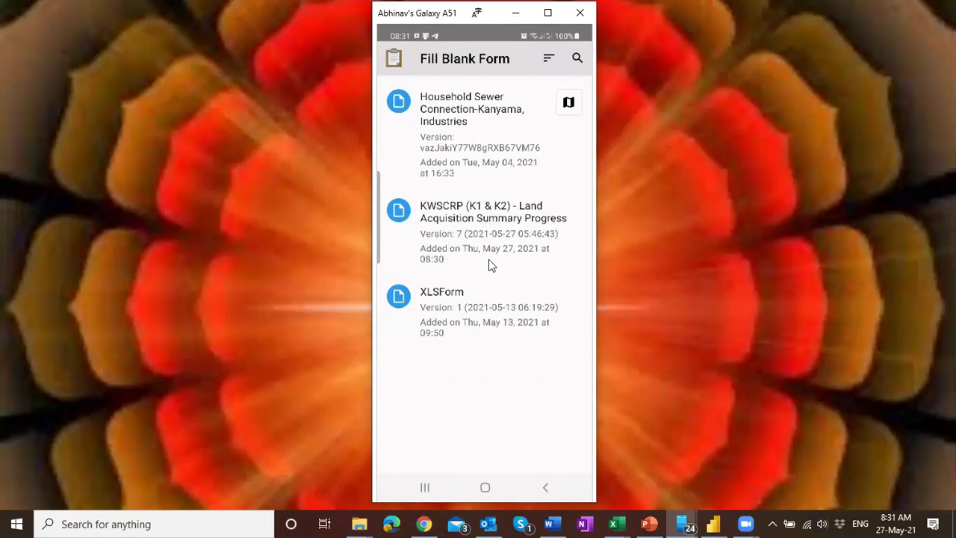
pyautogui.click(456, 248)
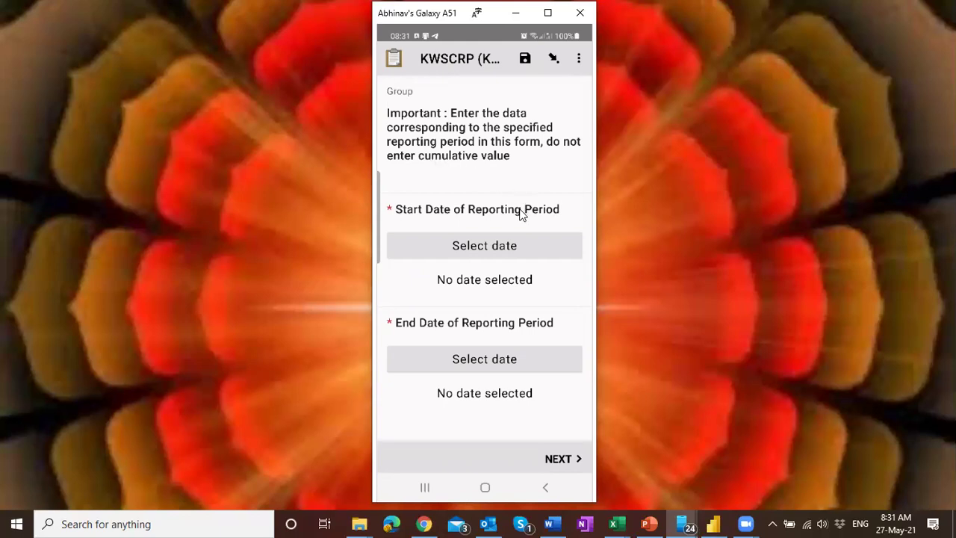
pyautogui.click(504, 245)
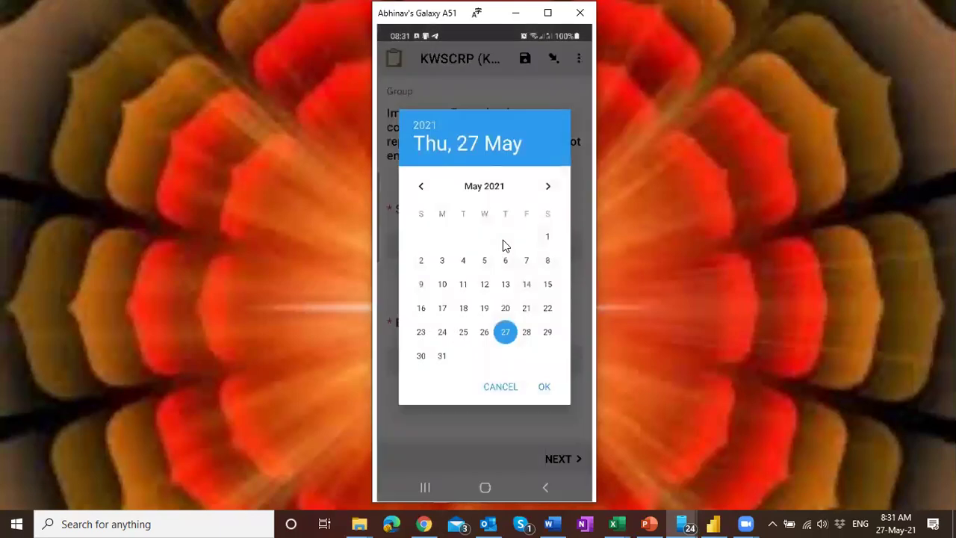
pyautogui.click(548, 290)
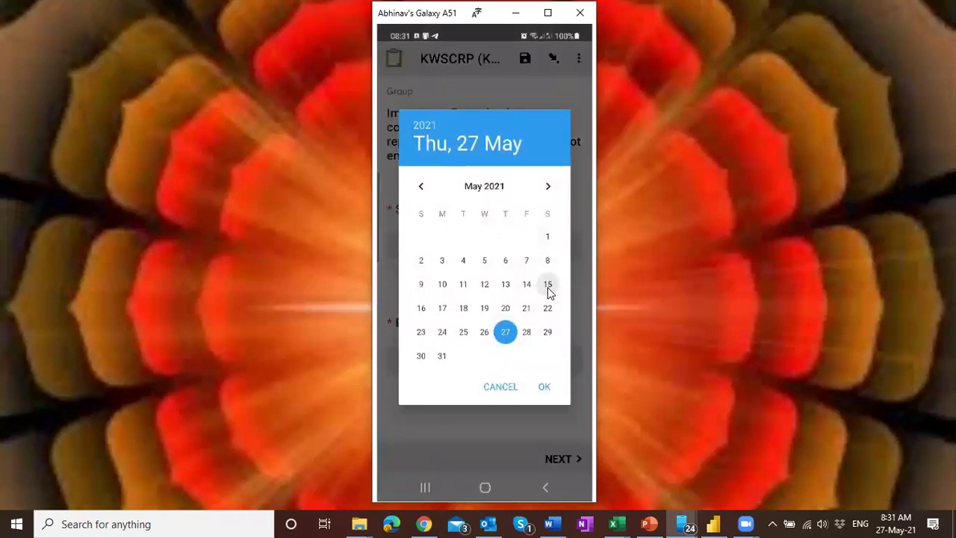
pyautogui.click(546, 385)
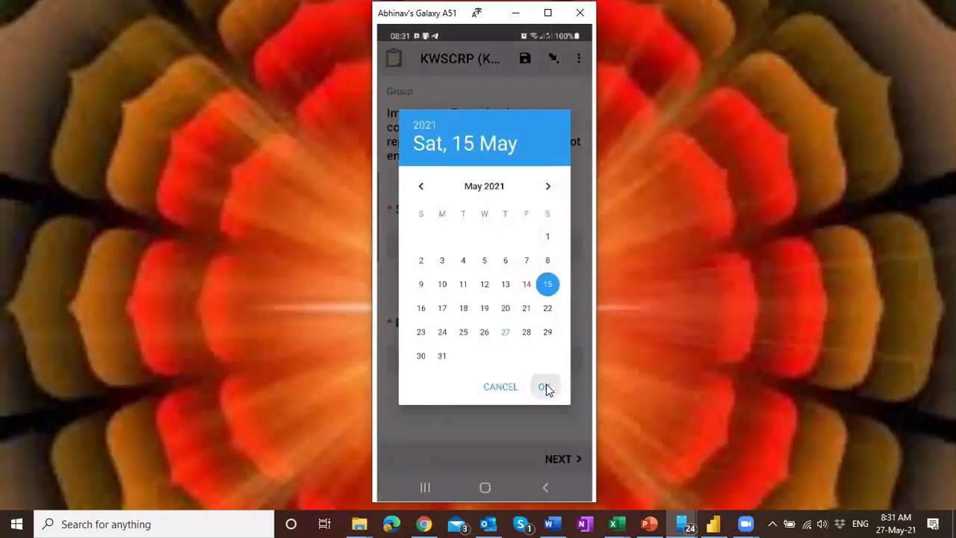
pyautogui.click(514, 359)
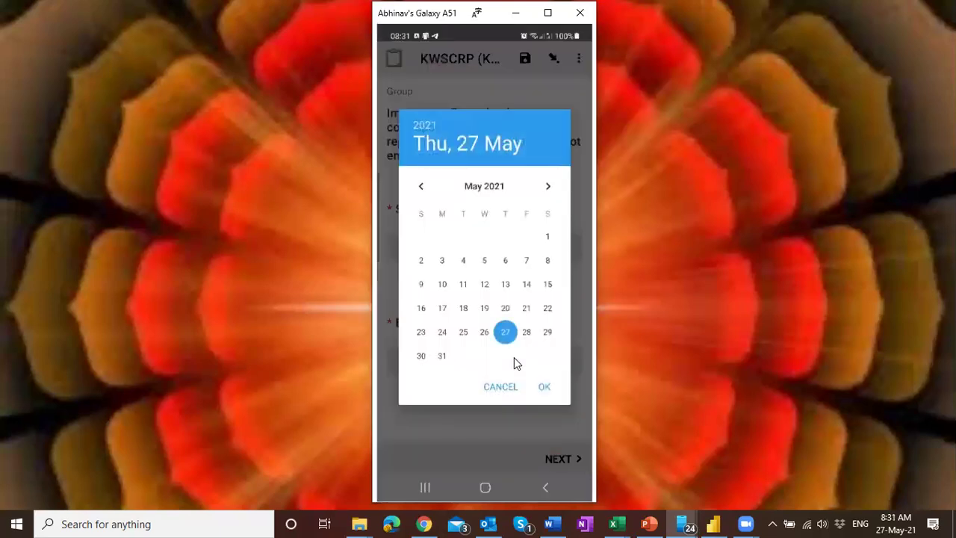
pyautogui.click(504, 335)
pyautogui.click(543, 387)
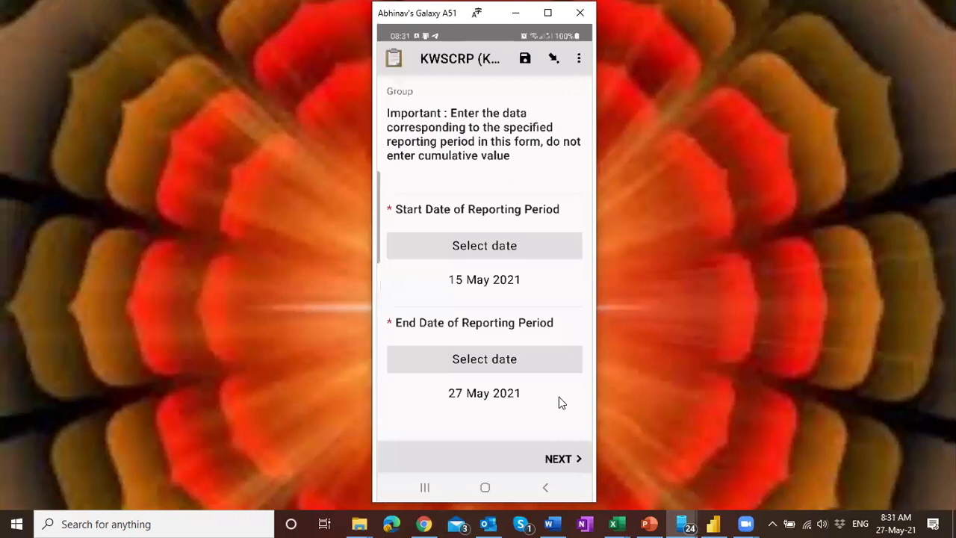
# Select Area 1: LN_irrigation Blocks 1 to 4 and enter 0 for the total number of new parcels required
pyautogui.click(558, 460)
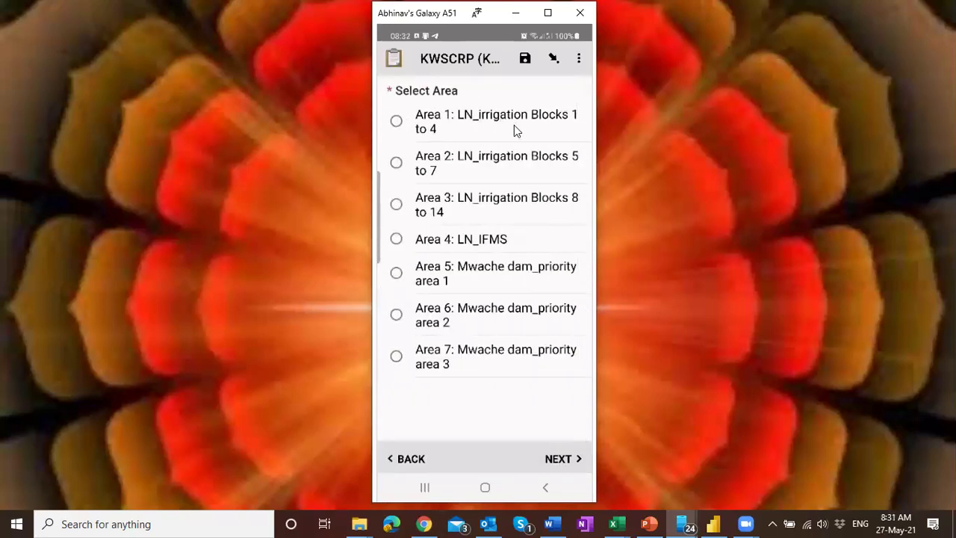
pyautogui.click(396, 121)
pyautogui.click(558, 461)
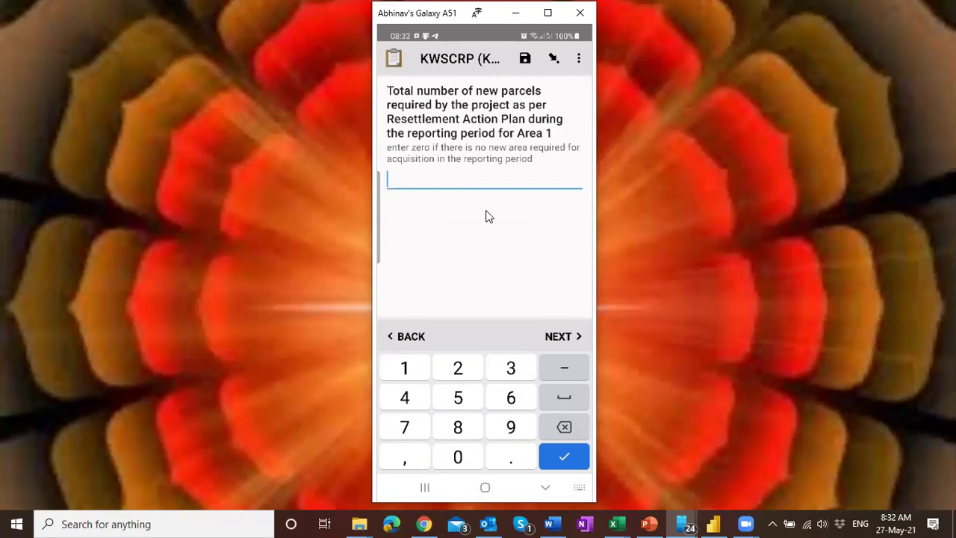
pyautogui.click(479, 448)
pyautogui.click(571, 337)
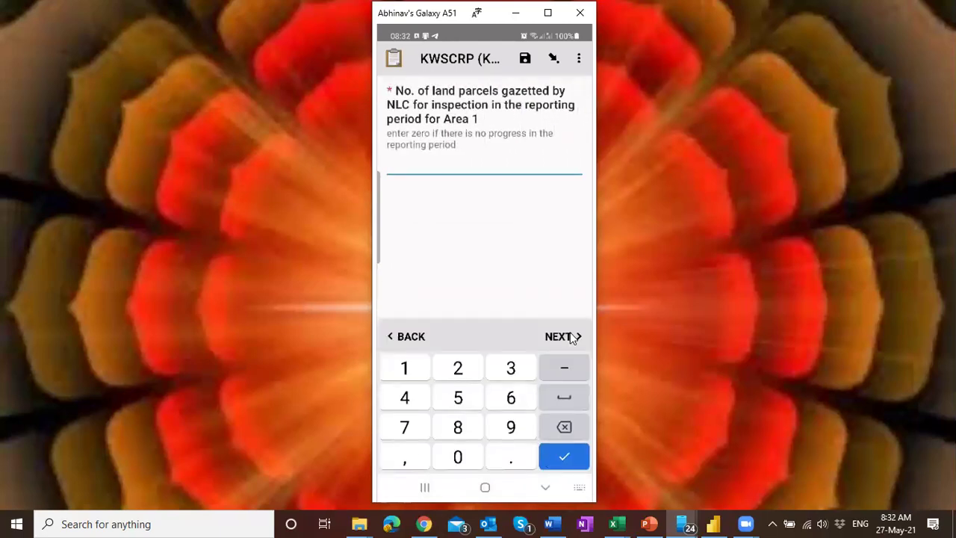
# Enter 0 for the Area 1 parcels gazetted for inspection, inspected, gazetted for inquiry, and successfully through the inquiry process
pyautogui.click(482, 454)
pyautogui.click(566, 334)
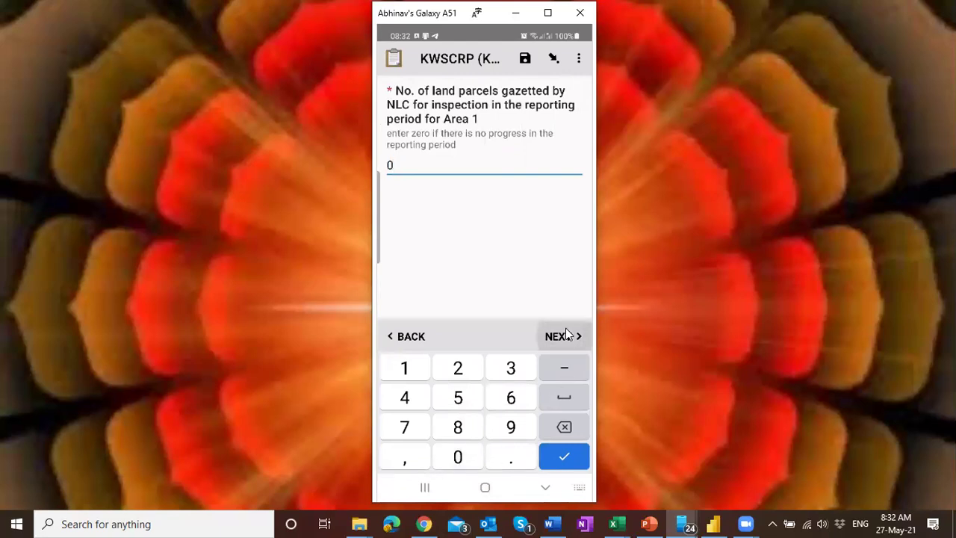
pyautogui.click(470, 453)
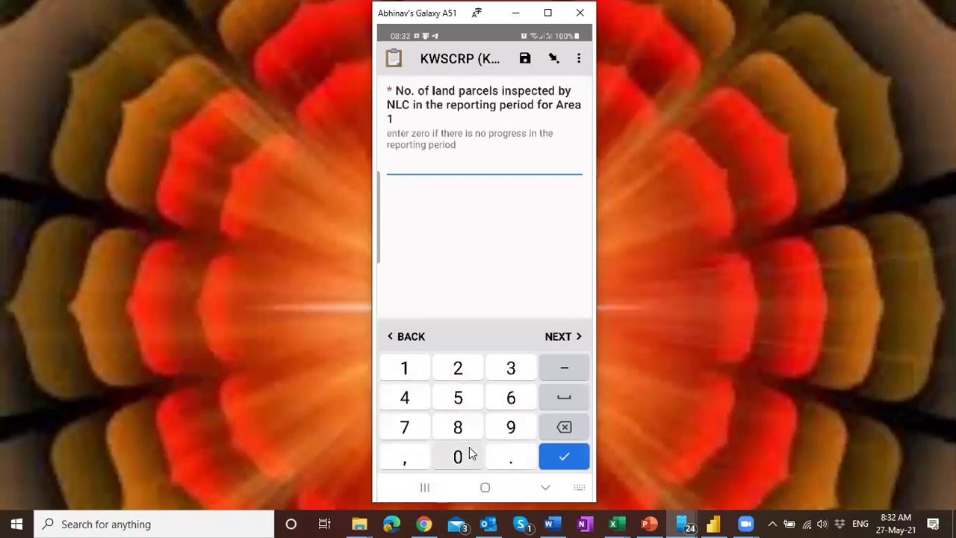
pyautogui.click(575, 336)
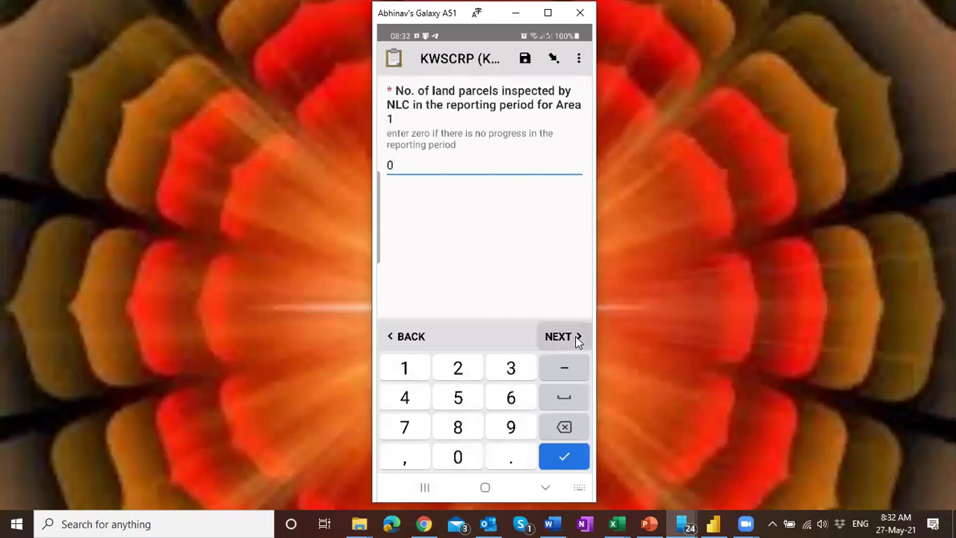
pyautogui.click(466, 453)
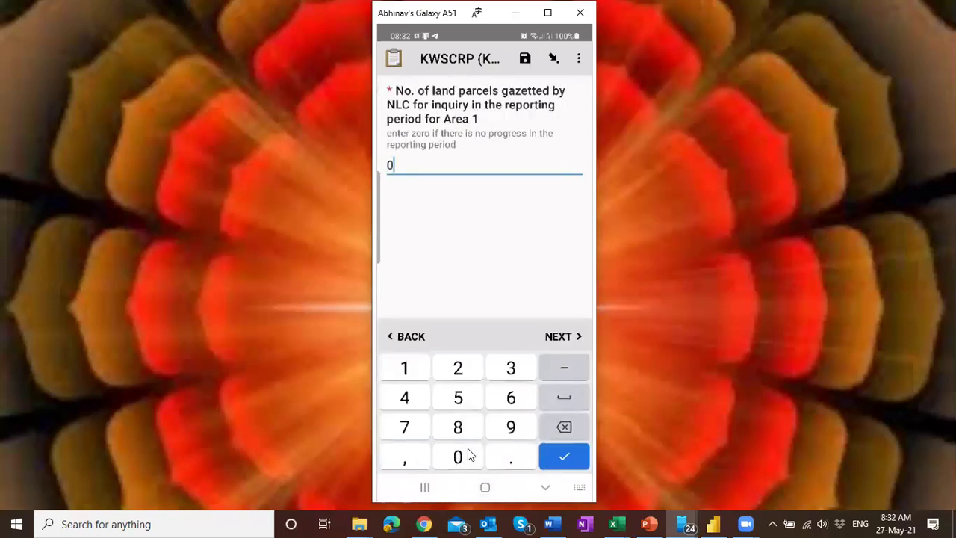
pyautogui.click(551, 336)
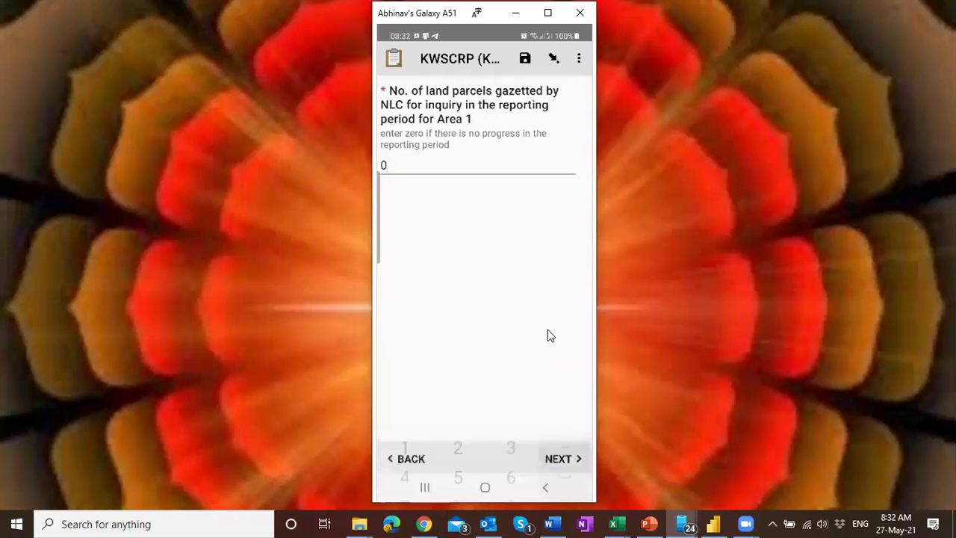
pyautogui.click(471, 450)
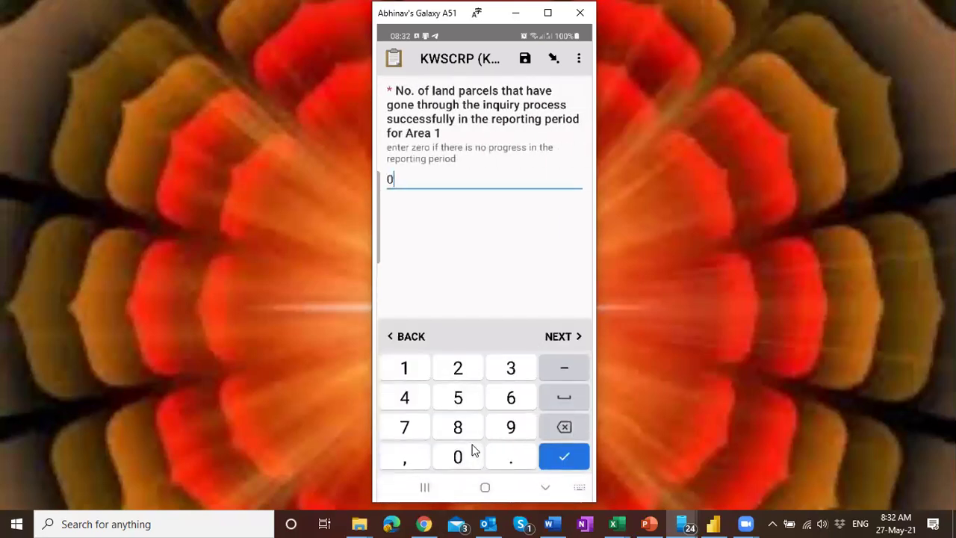
pyautogui.click(557, 334)
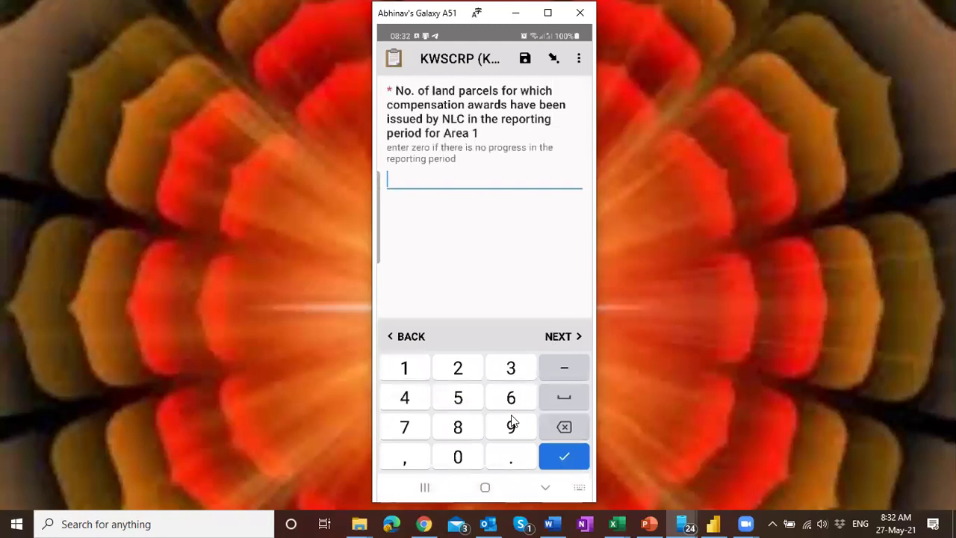
# Enter 0 for the Area 1 parcels with compensation awards issued, compensation paid, and acquired with hand-over to the contractor
pyautogui.click(478, 452)
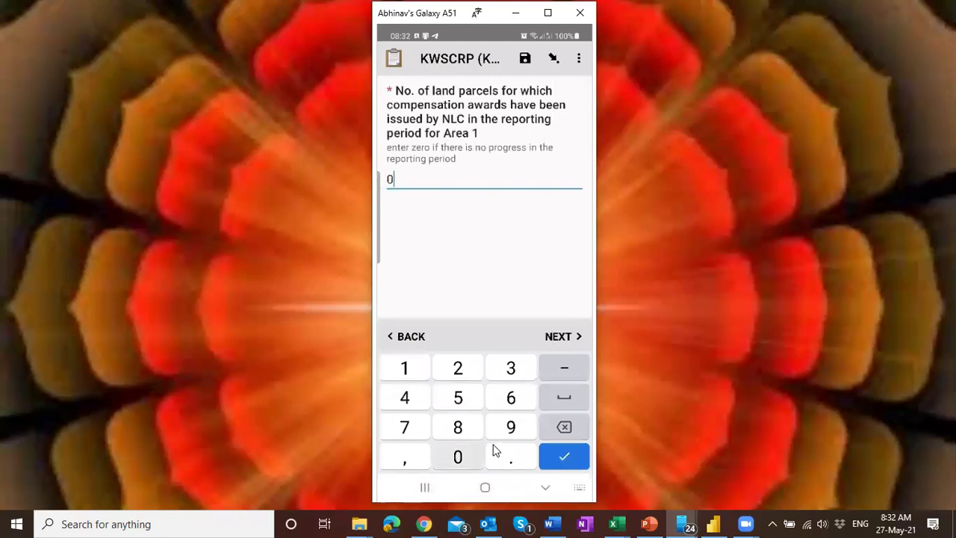
pyautogui.click(562, 337)
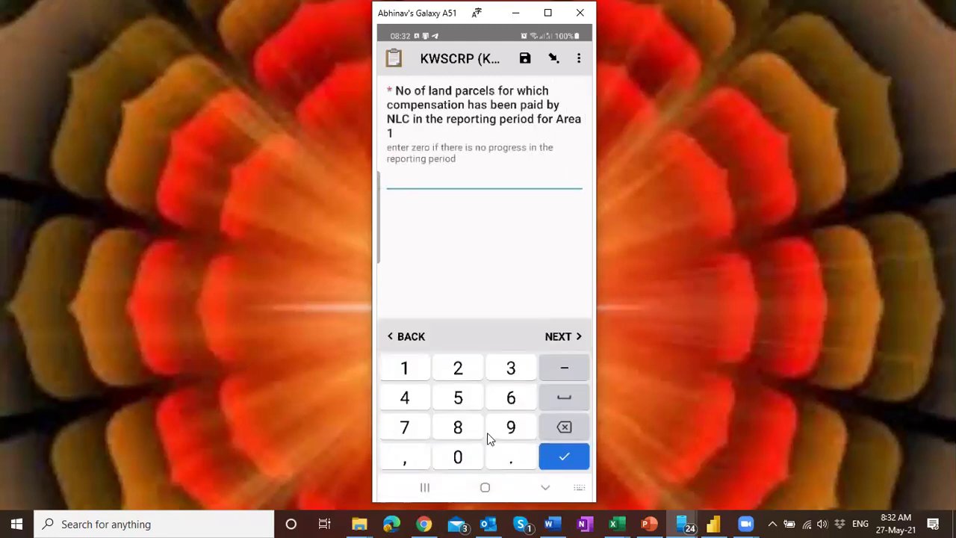
pyautogui.click(477, 447)
pyautogui.click(558, 336)
pyautogui.click(475, 452)
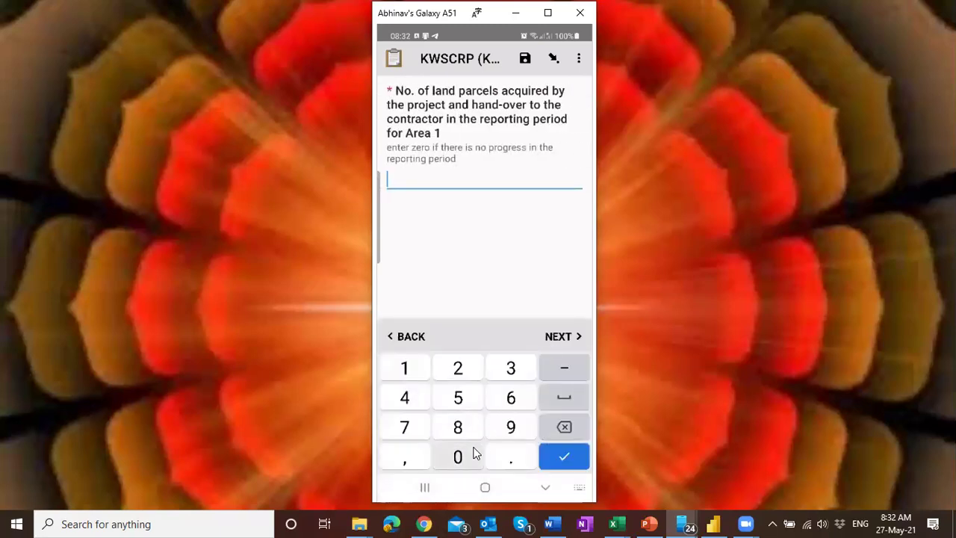
pyautogui.click(556, 337)
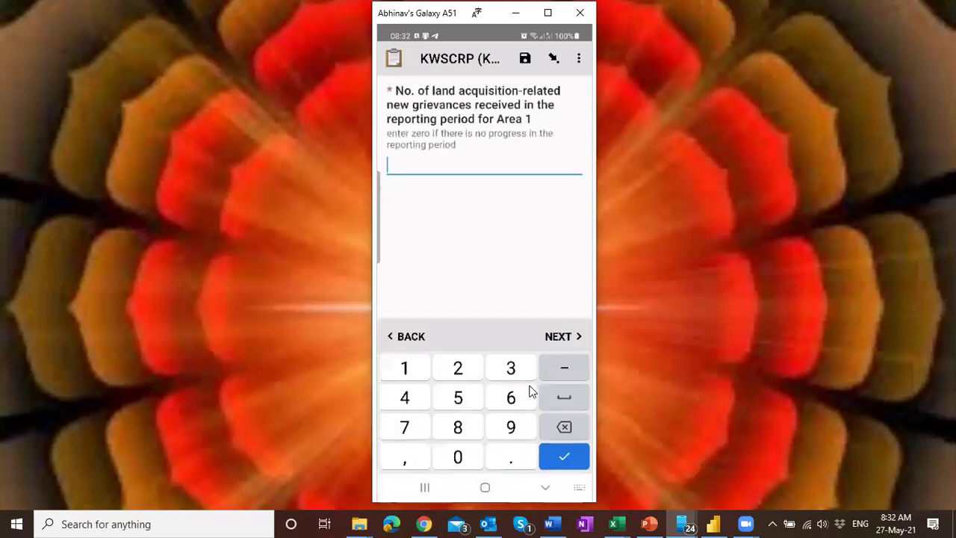
# Enter 0 for new grievances received and grievances resolved in Area 1, then save the form as finalized and exit
pyautogui.click(466, 455)
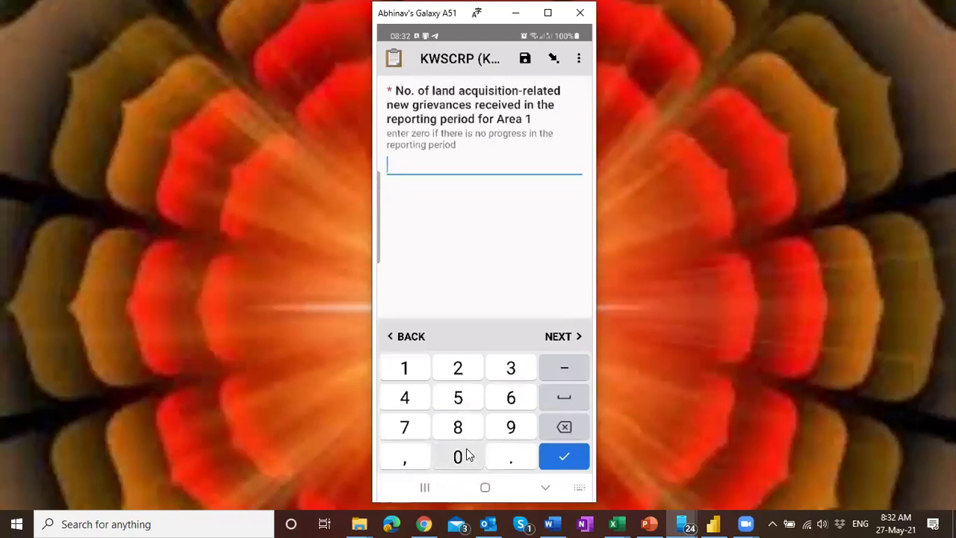
pyautogui.click(557, 338)
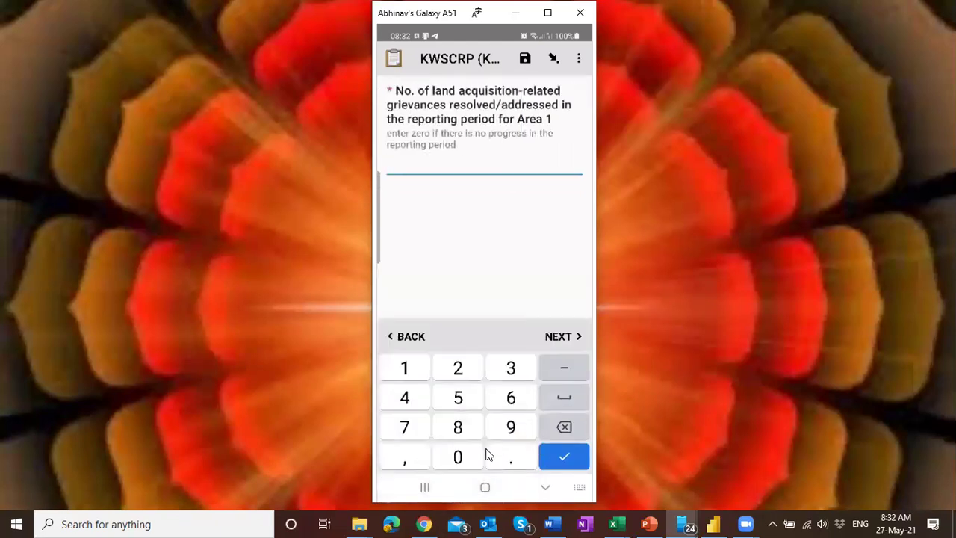
pyautogui.click(476, 454)
pyautogui.click(553, 336)
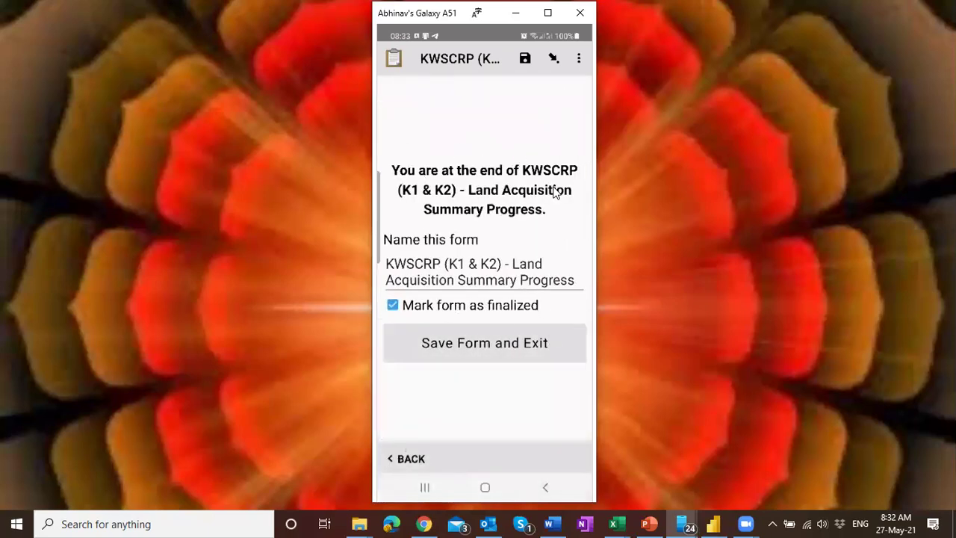
pyautogui.click(475, 346)
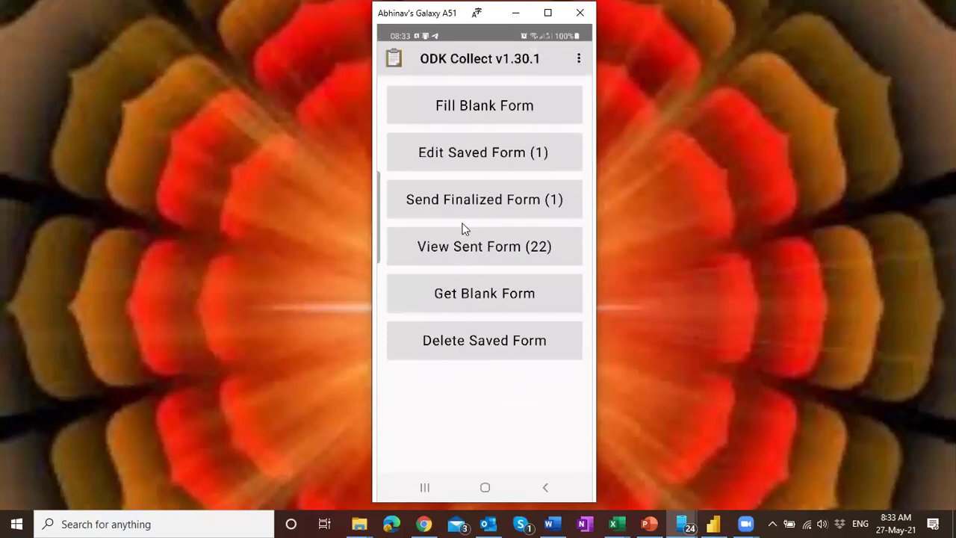
# Reopen the saved land acquisition form for editing and review every answer from its start to its end page
pyautogui.click(478, 154)
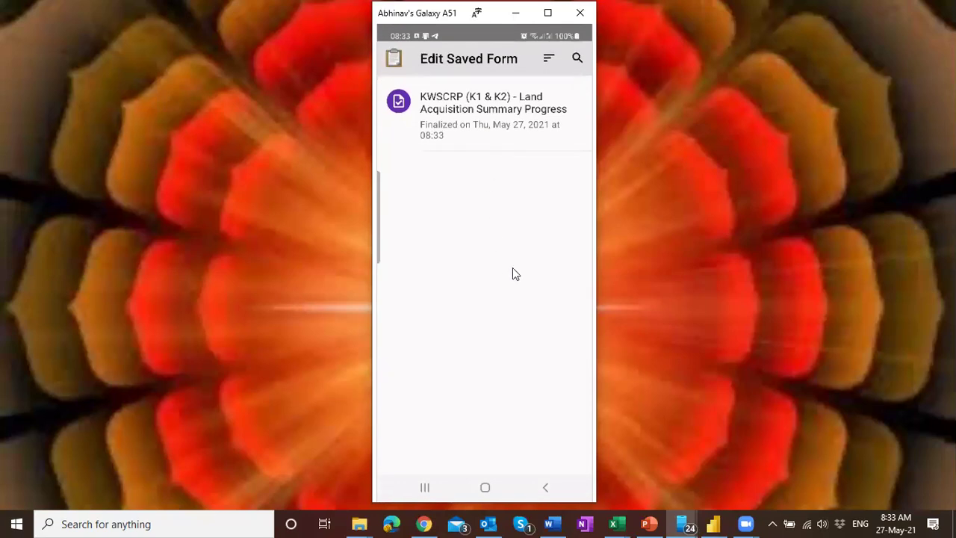
pyautogui.click(505, 130)
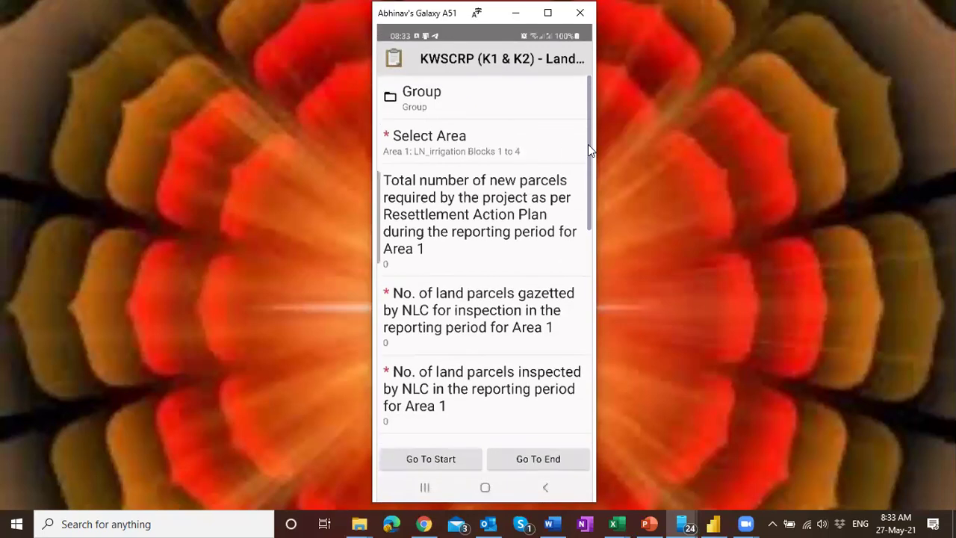
pyautogui.click(450, 455)
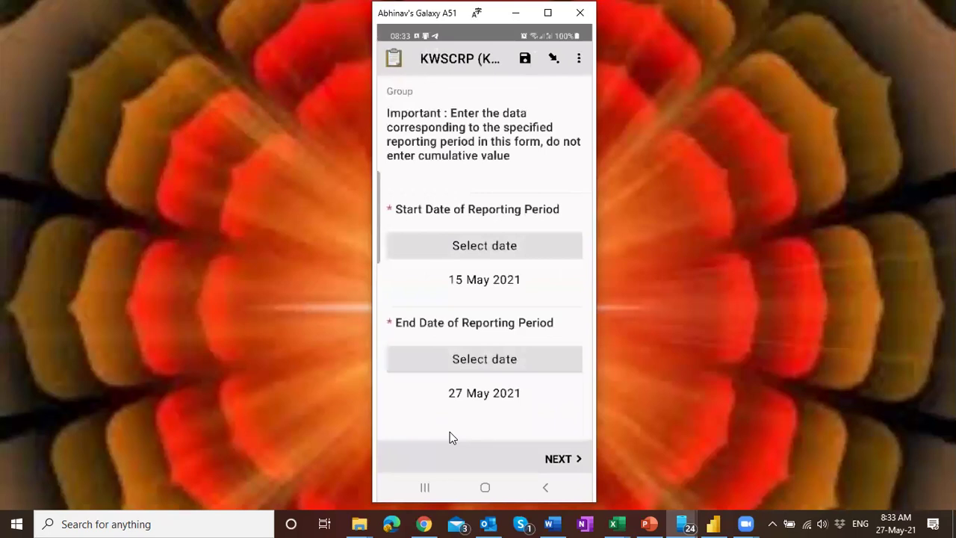
pyautogui.click(557, 459)
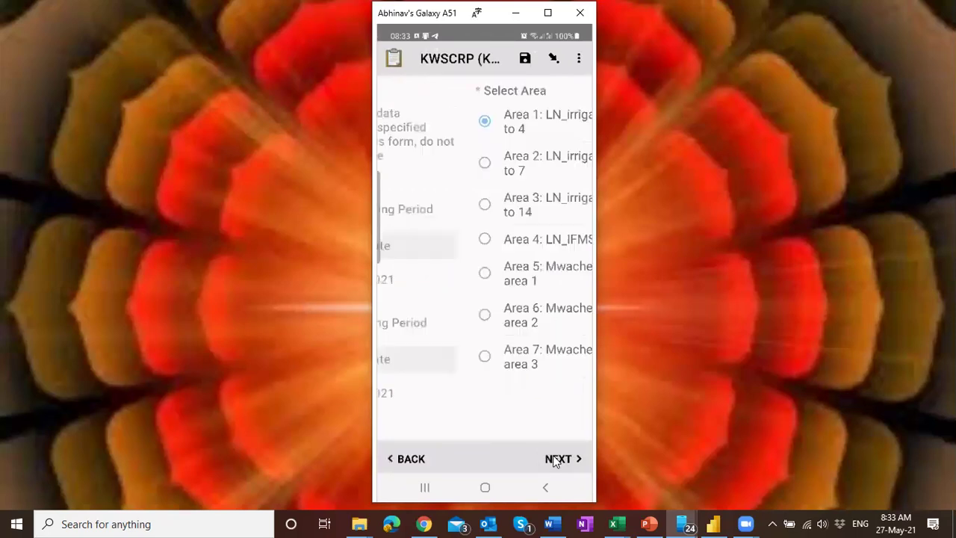
pyautogui.click(557, 459)
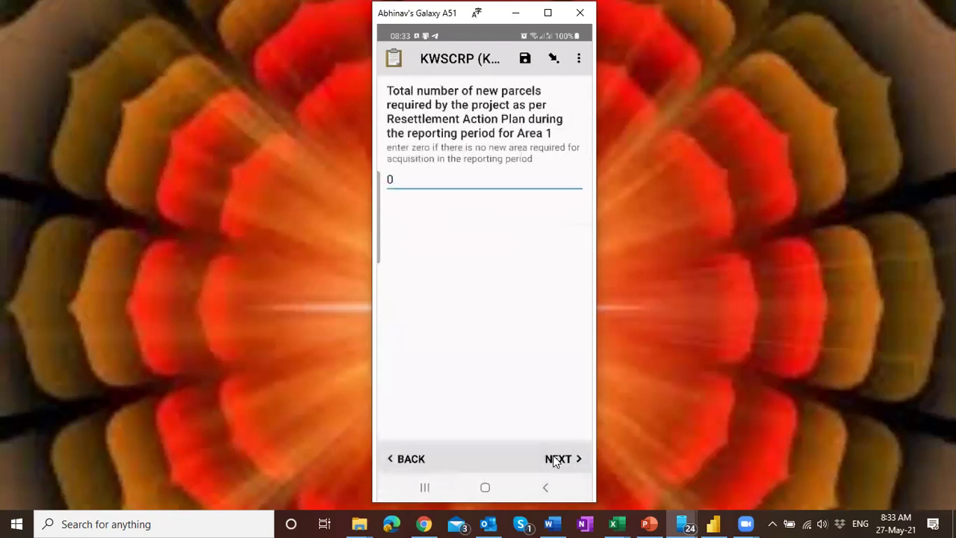
pyautogui.click(557, 459)
pyautogui.click(569, 333)
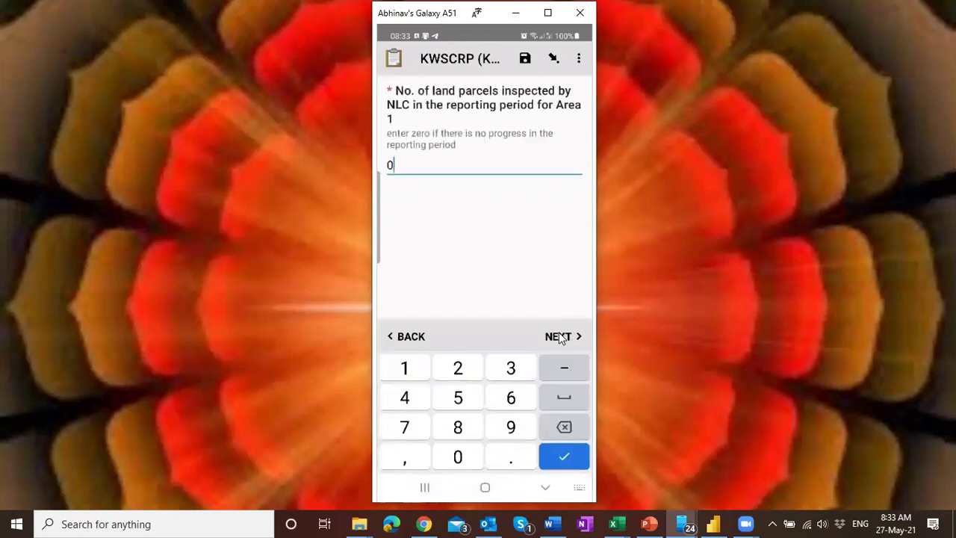
pyautogui.click(560, 337)
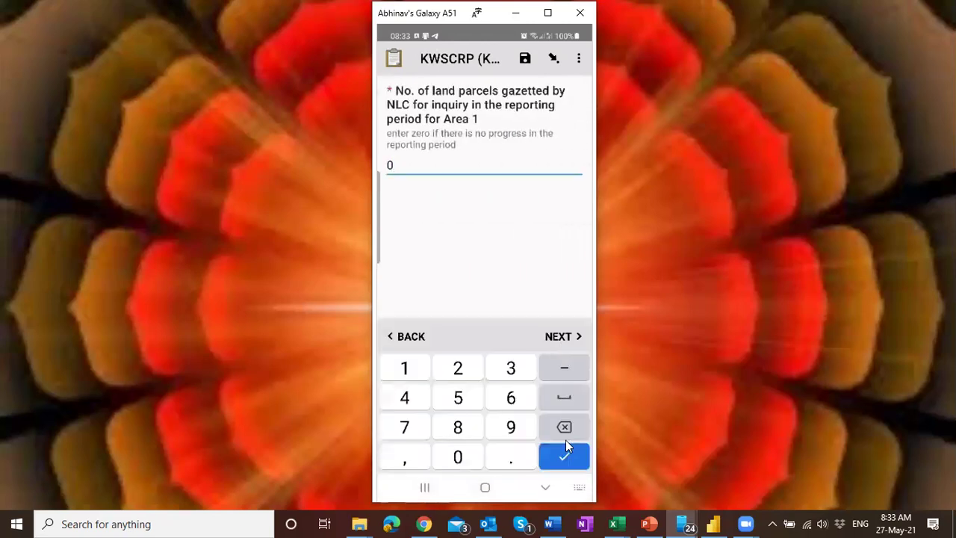
pyautogui.click(561, 338)
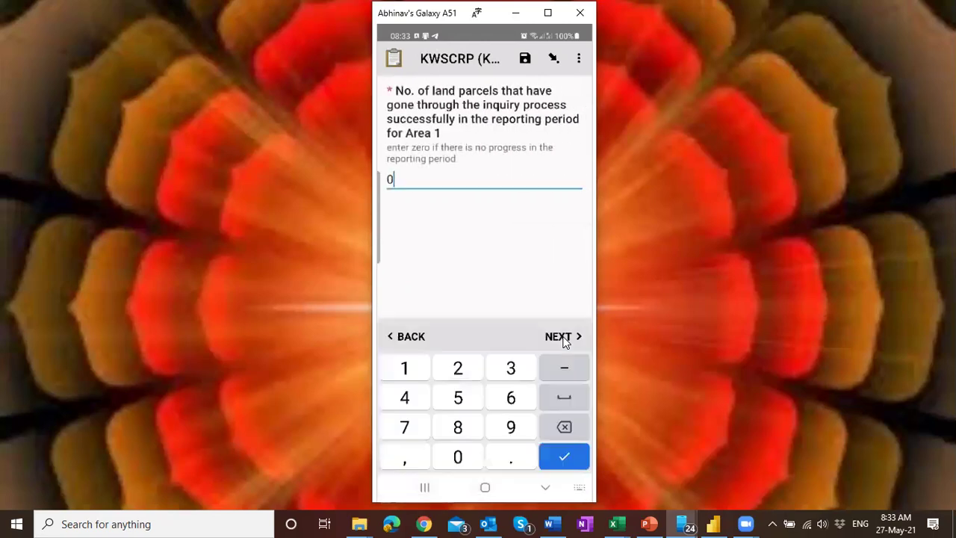
pyautogui.click(564, 339)
pyautogui.click(563, 339)
pyautogui.click(561, 340)
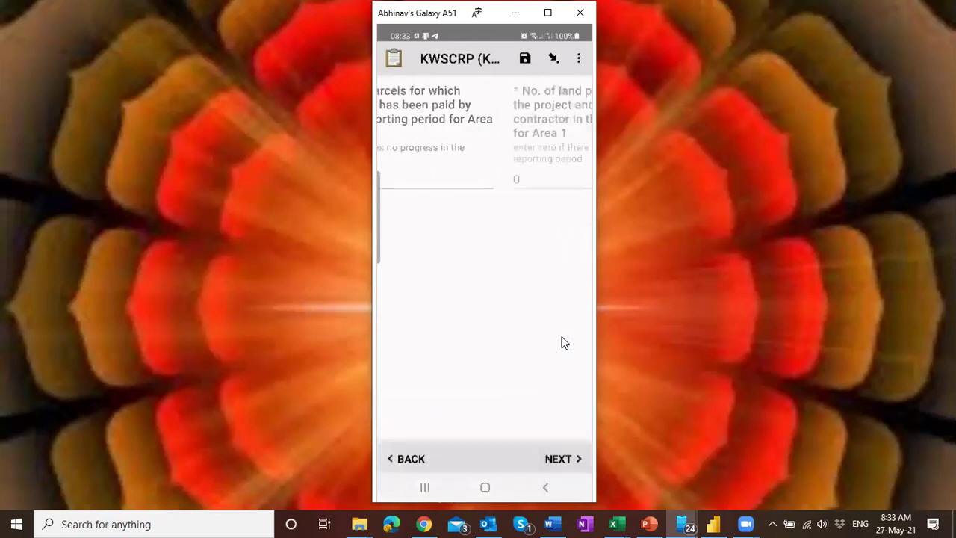
pyautogui.click(562, 337)
pyautogui.click(564, 339)
pyautogui.click(563, 339)
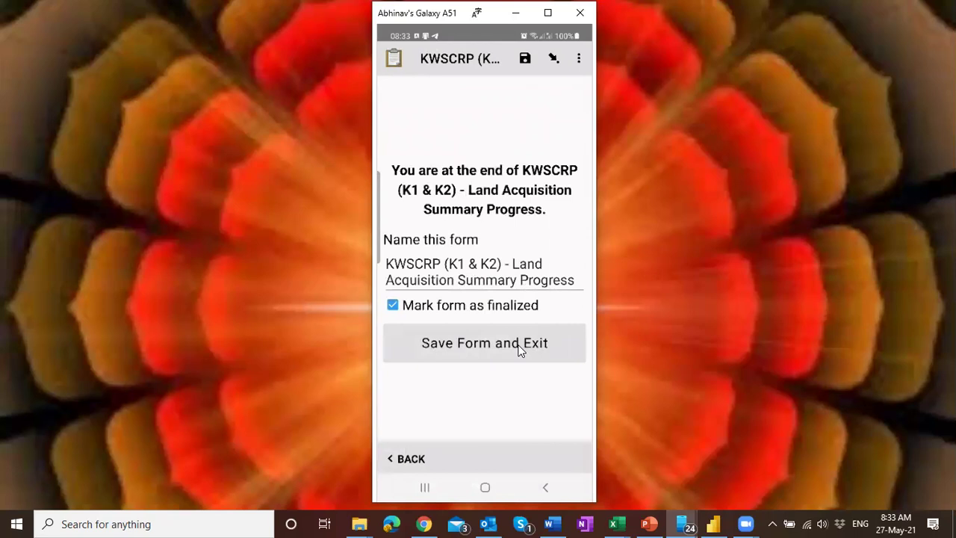
# Save the reviewed land acquisition form as finalized, then select it among the finalized forms and submit it
pyautogui.click(520, 347)
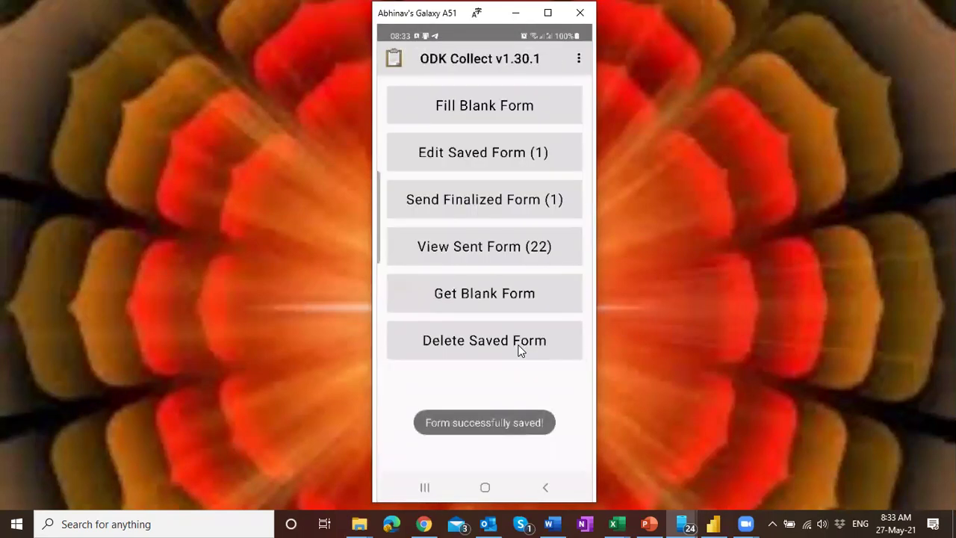
pyautogui.click(458, 202)
pyautogui.click(572, 99)
pyautogui.click(554, 460)
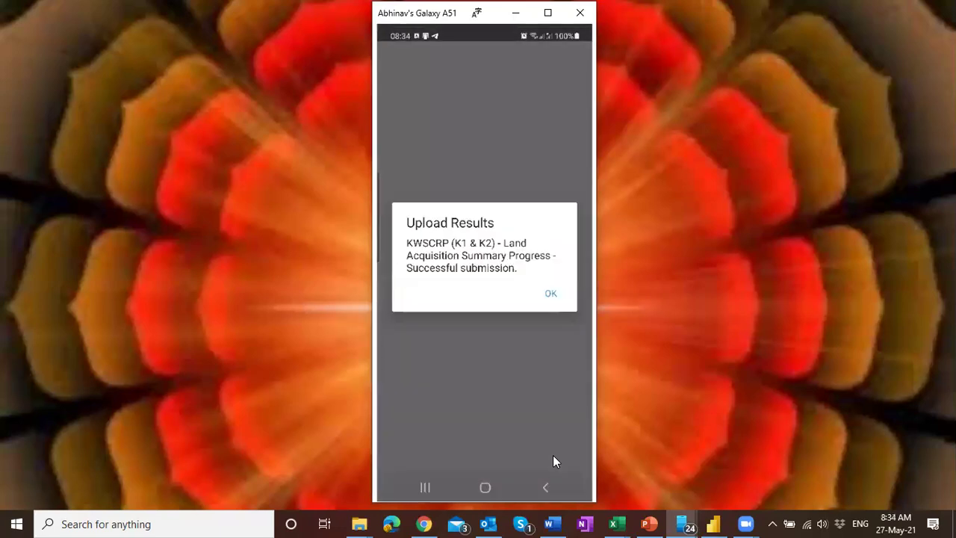
pyautogui.click(552, 294)
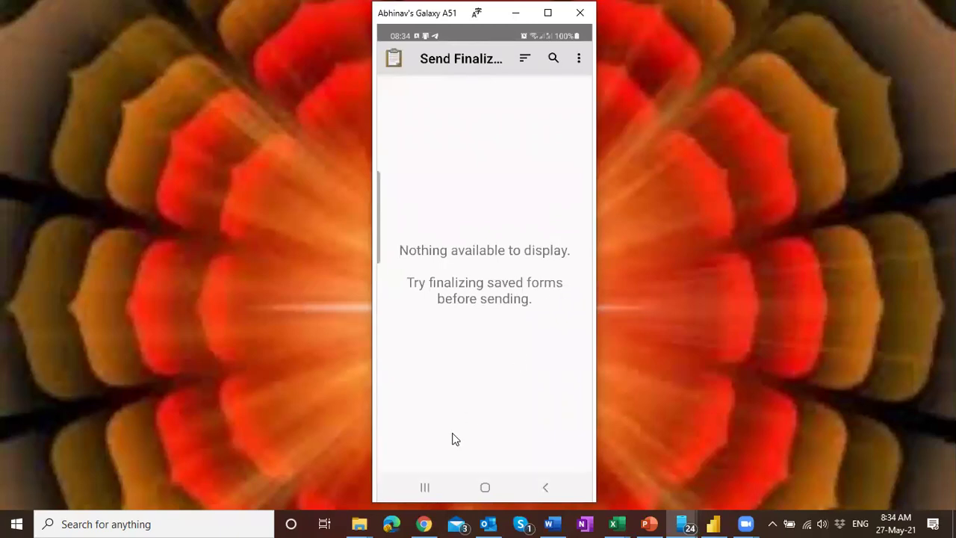
# Switch to KoBoToolbox in Chrome, reload the submissions table and set the May 27, 2021 submission's validation status to Approved
pyautogui.click(433, 522)
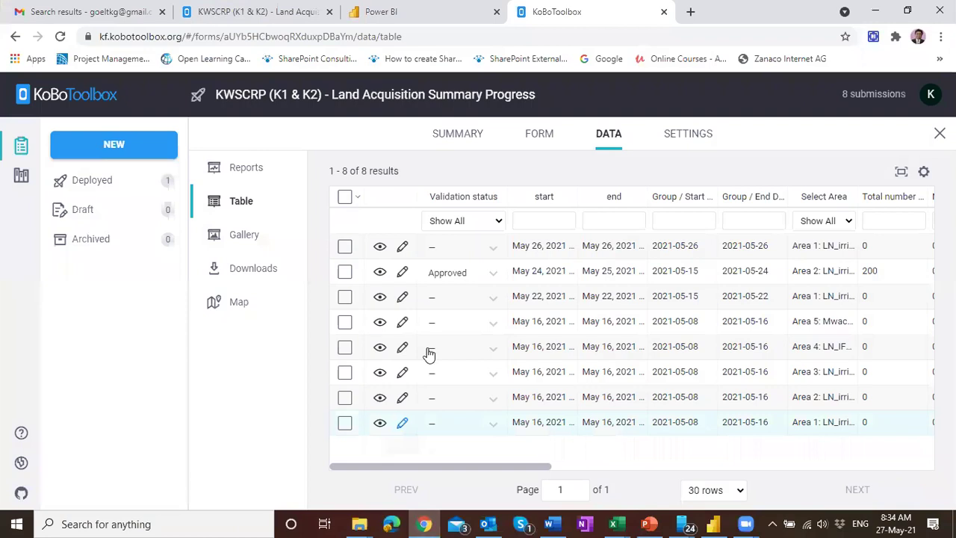
pyautogui.click(60, 38)
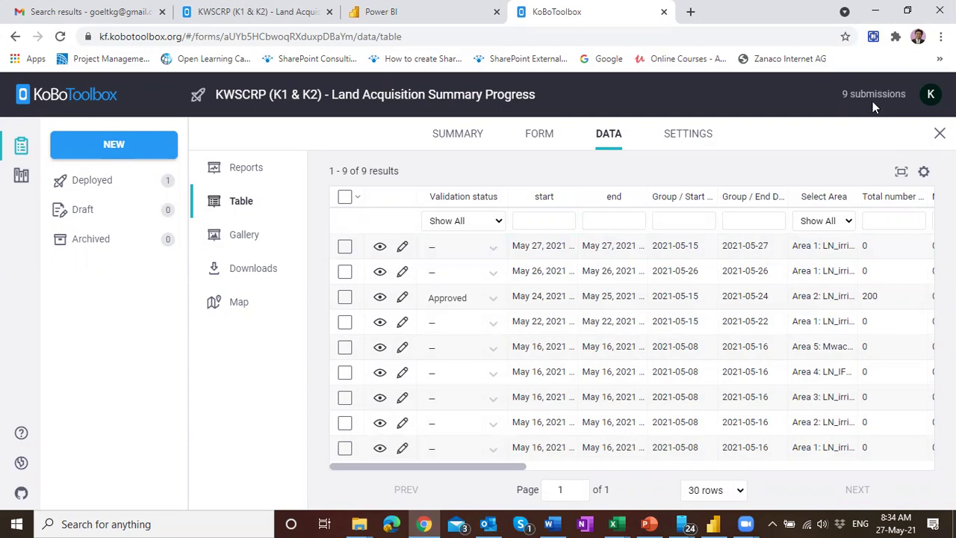
pyautogui.click(931, 95)
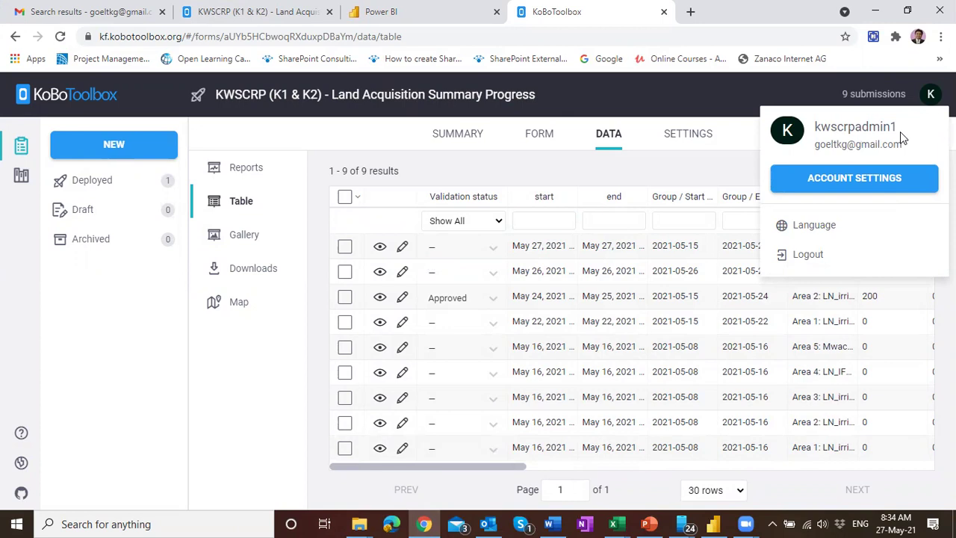
pyautogui.click(494, 252)
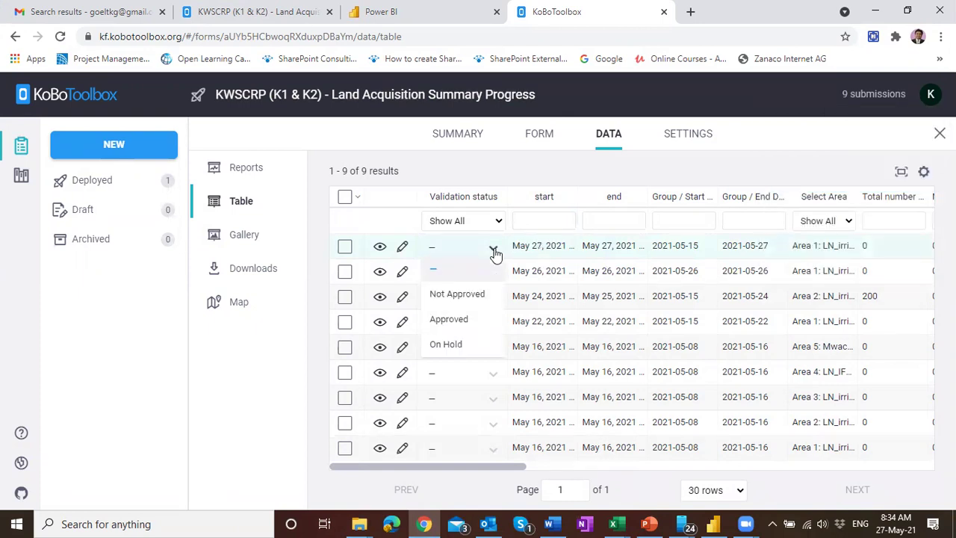
pyautogui.click(475, 320)
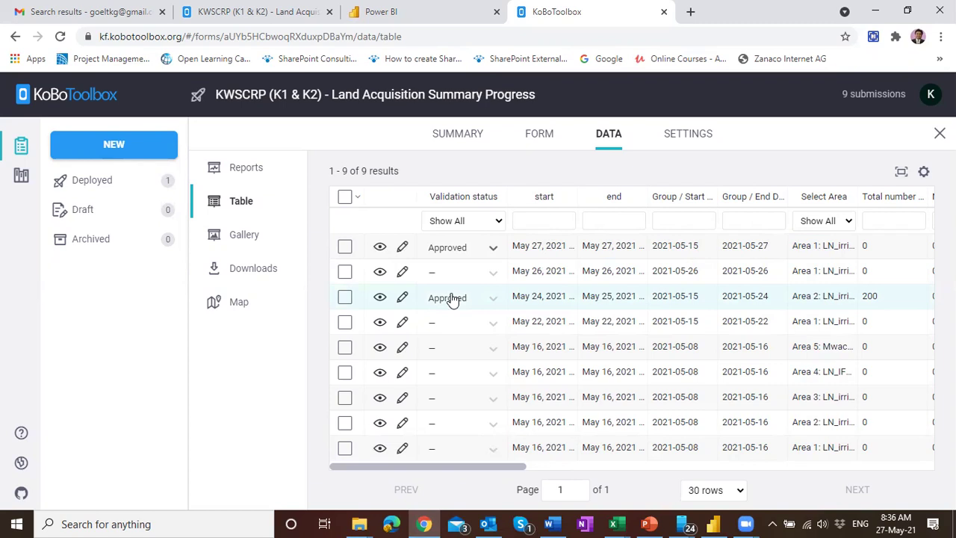
# Open the project's sharing settings and review the permissions of each user with access
pyautogui.click(703, 134)
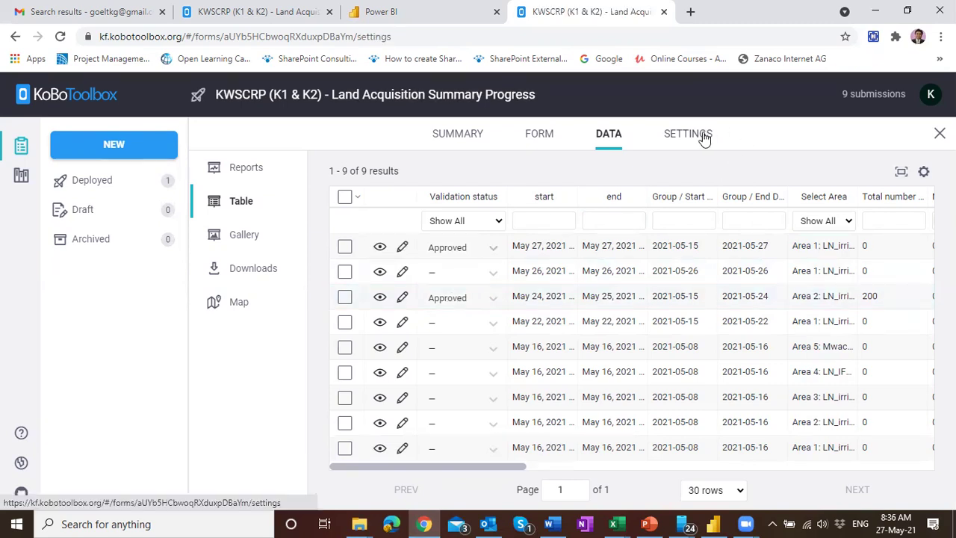
pyautogui.click(253, 203)
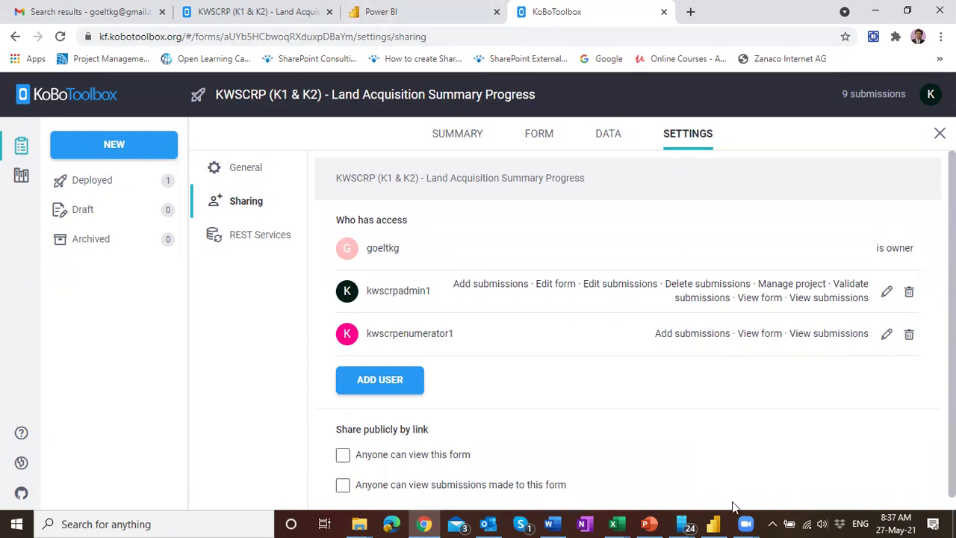
# Switch to the land acquisition report in Power BI Desktop and collapse the Visualizations and Fields panes
pyautogui.click(714, 522)
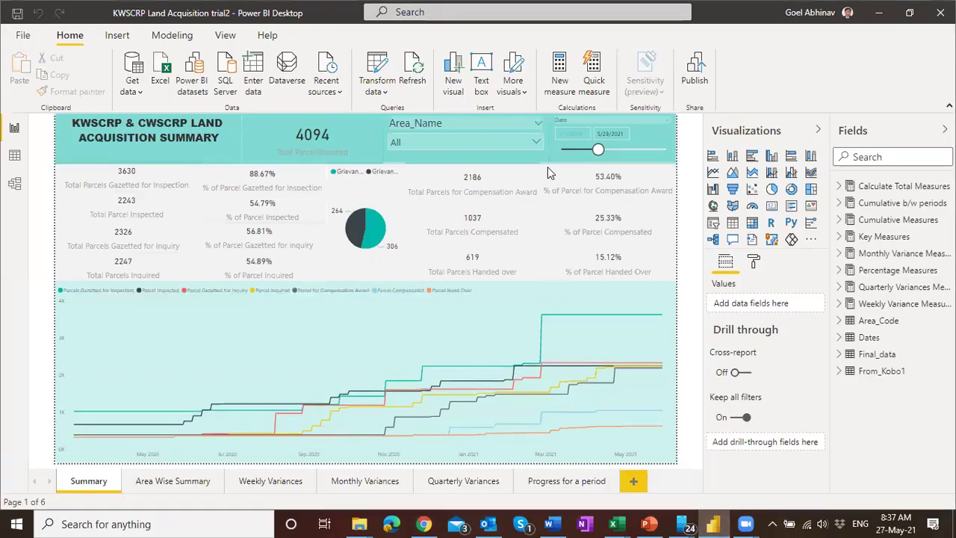
pyautogui.click(817, 132)
pyautogui.click(939, 129)
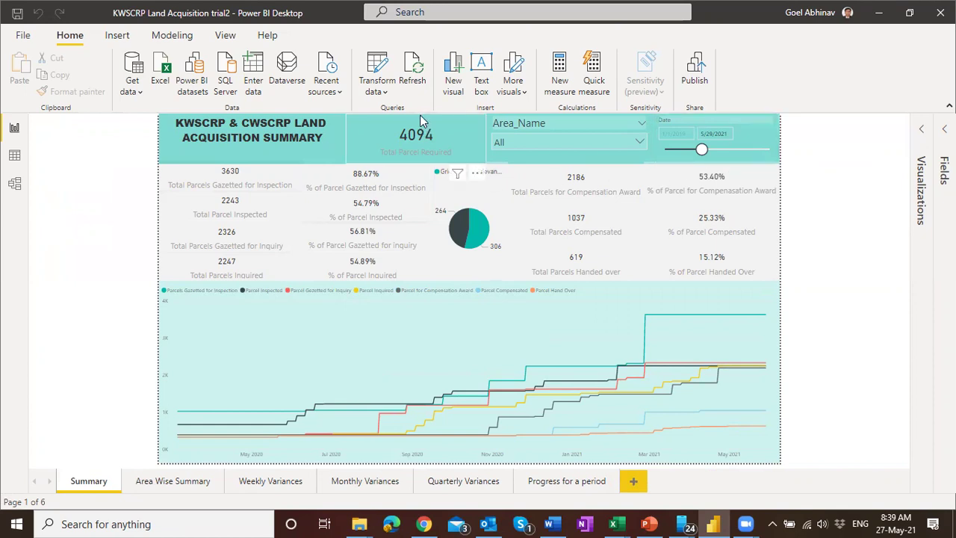
# Review the web data sources connected to the current report file, then close the data source settings
pyautogui.click(387, 91)
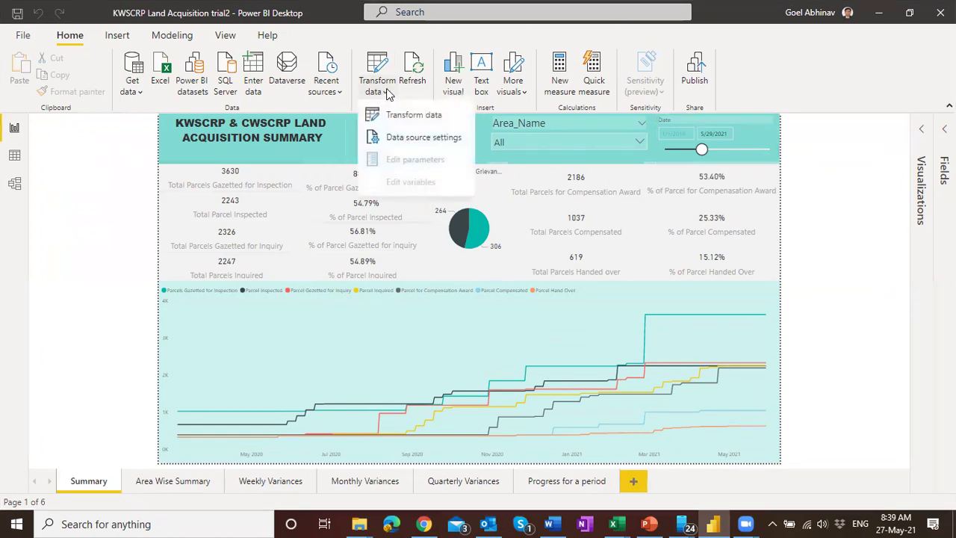
pyautogui.click(413, 136)
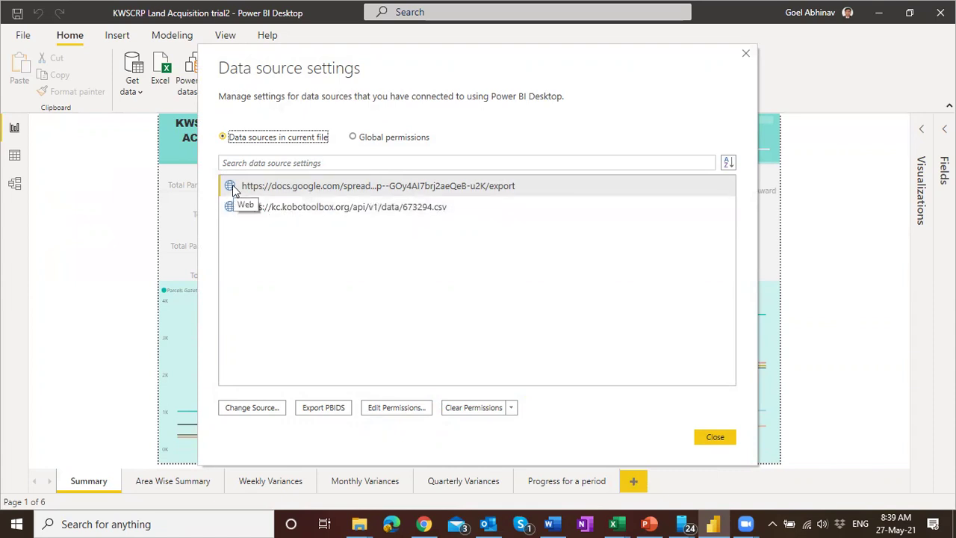
pyautogui.click(746, 53)
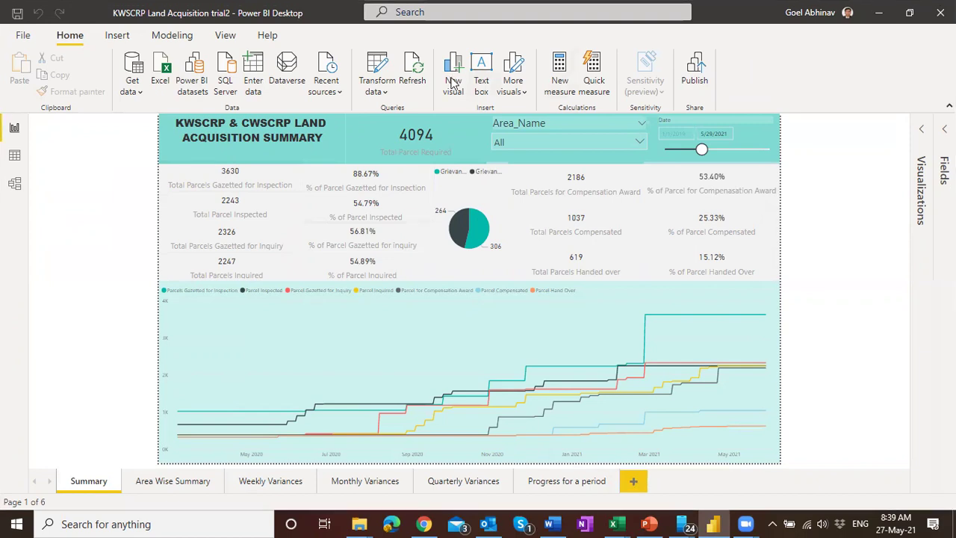
# Try to refresh the report's data from its sources and dismiss the refresh dialog
pyautogui.click(409, 71)
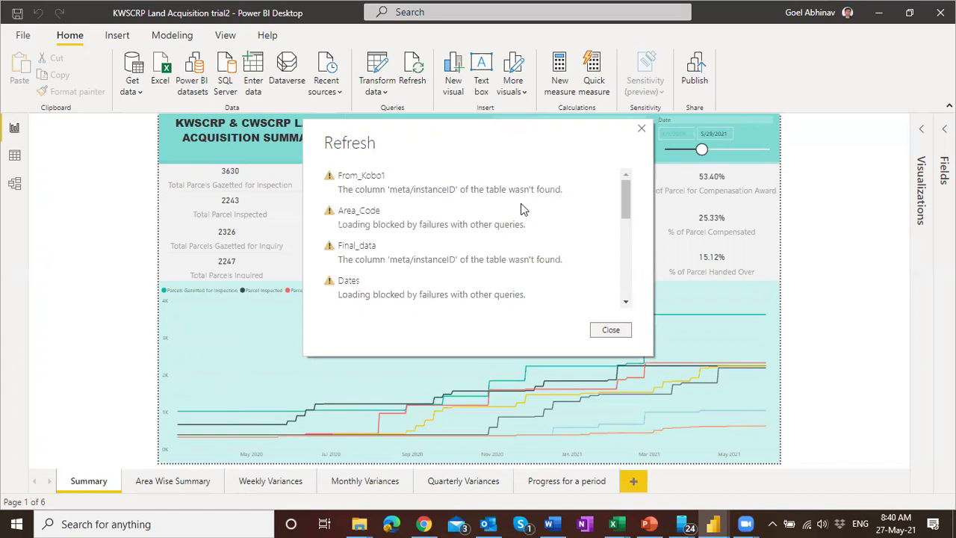
pyautogui.click(610, 332)
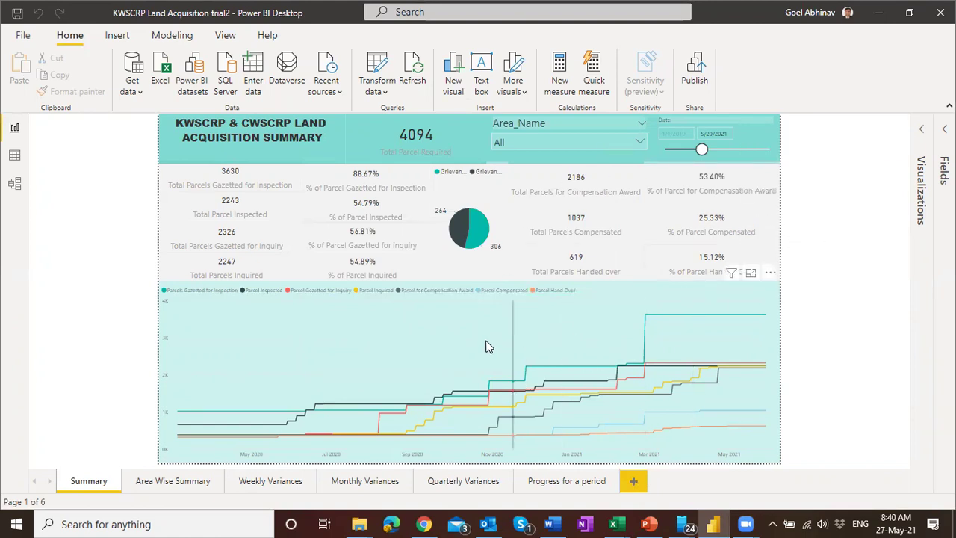
# Set the end date of the Summary page's date filter to 5/27/2021
pyautogui.moveTo(486, 346)
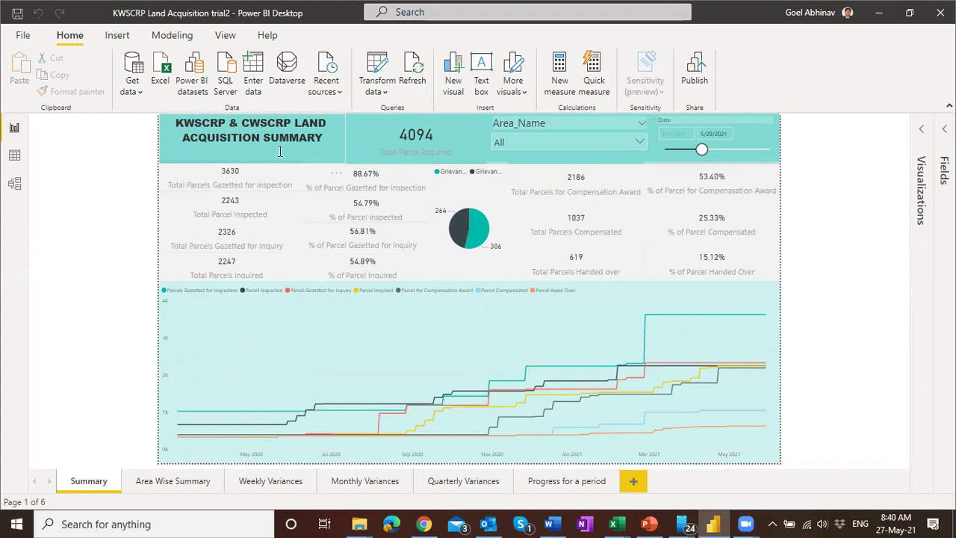
pyautogui.moveTo(405, 383)
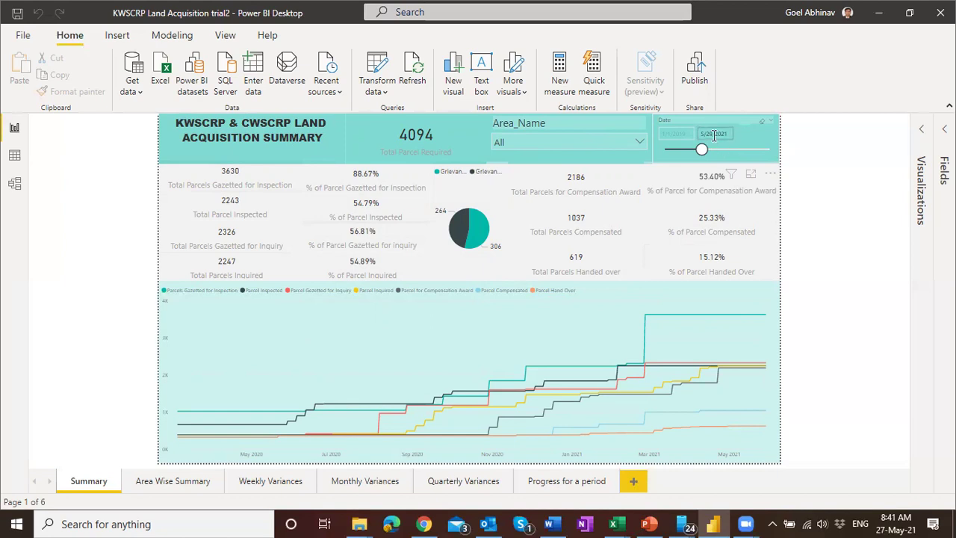
pyautogui.click(714, 136)
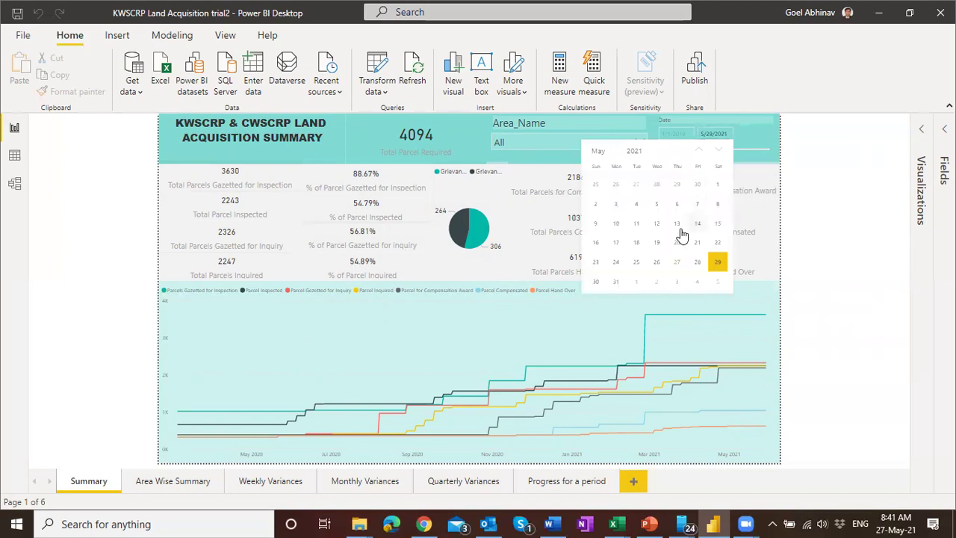
pyautogui.click(678, 262)
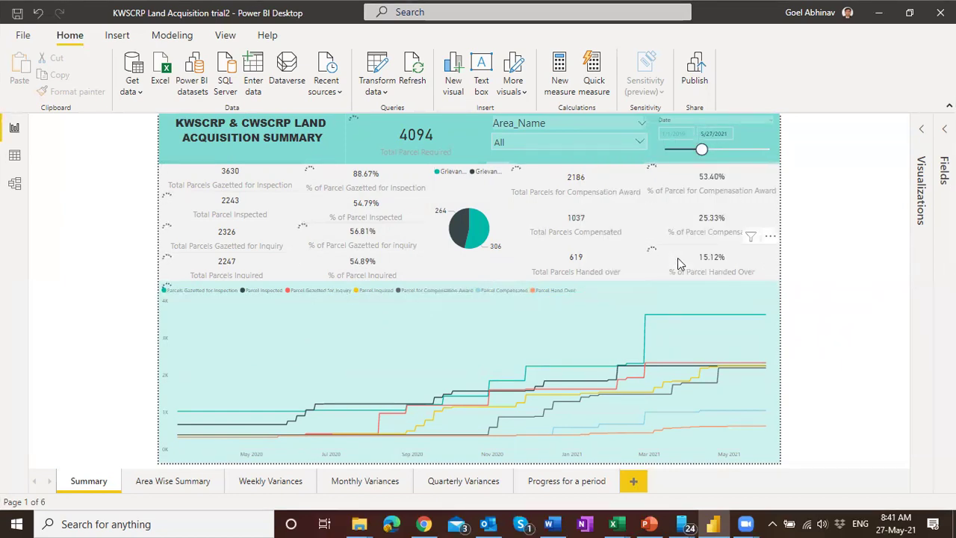
pyautogui.click(678, 261)
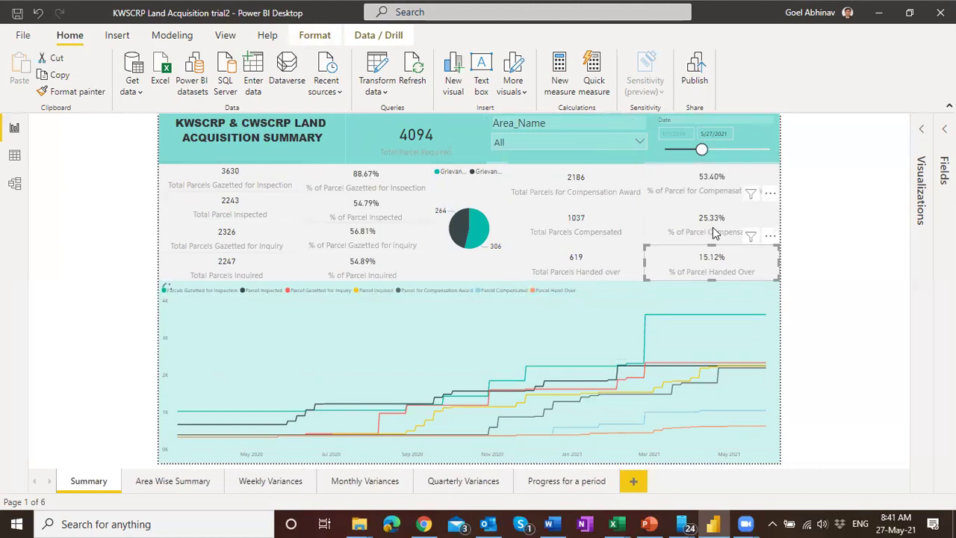
# Move the Summary page's end date back to 8/23/2020 to inspect the earlier progress, then forward to 8/19/2022
pyautogui.moveTo(700, 151); pyautogui.dragTo(689, 151)
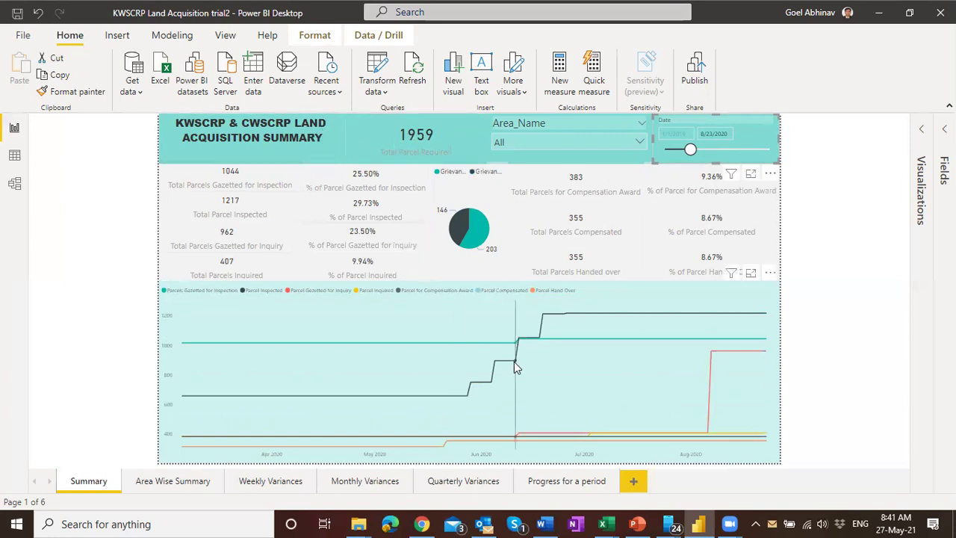
pyautogui.moveTo(514, 362)
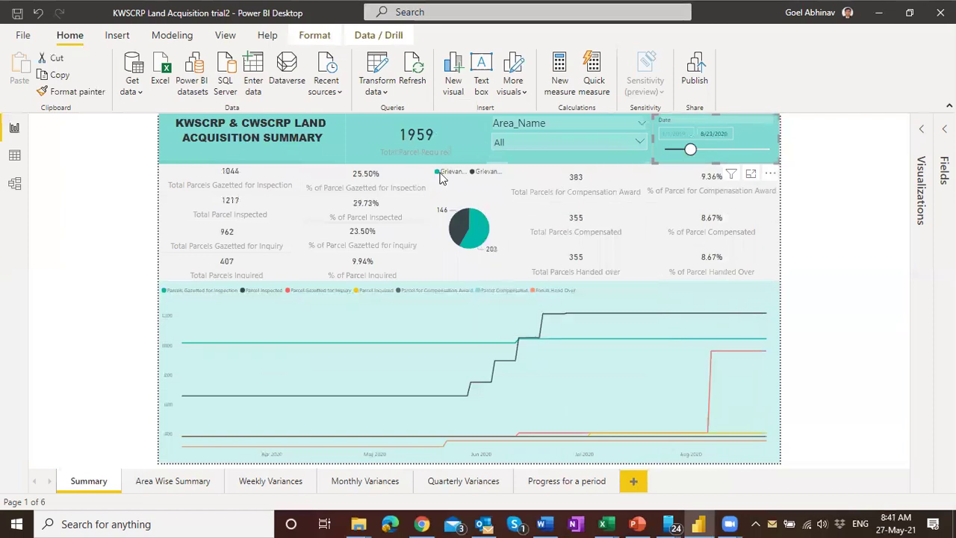
pyautogui.moveTo(693, 151); pyautogui.dragTo(719, 149)
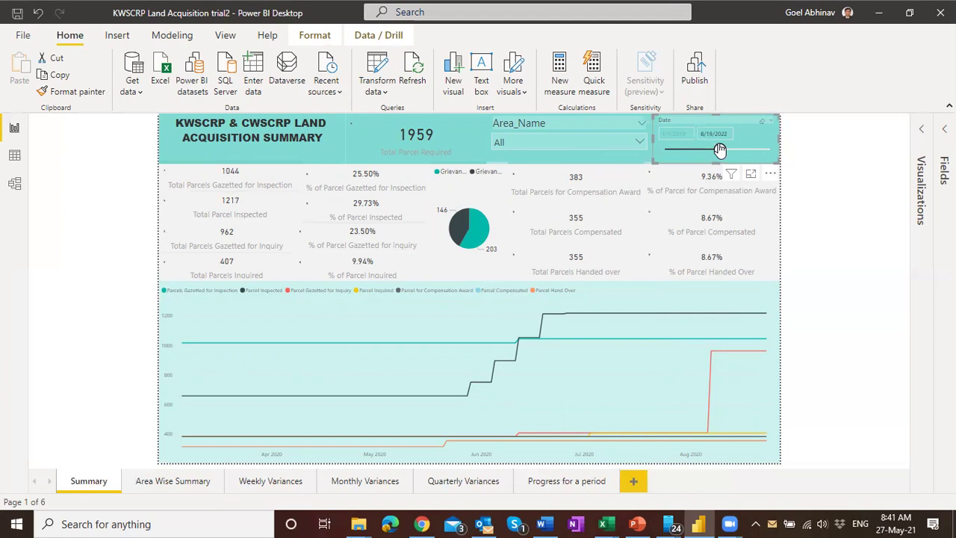
# Filter the Summary page by area name to LN_Irrigation_1to4 and collapse the area list
pyautogui.click(639, 142)
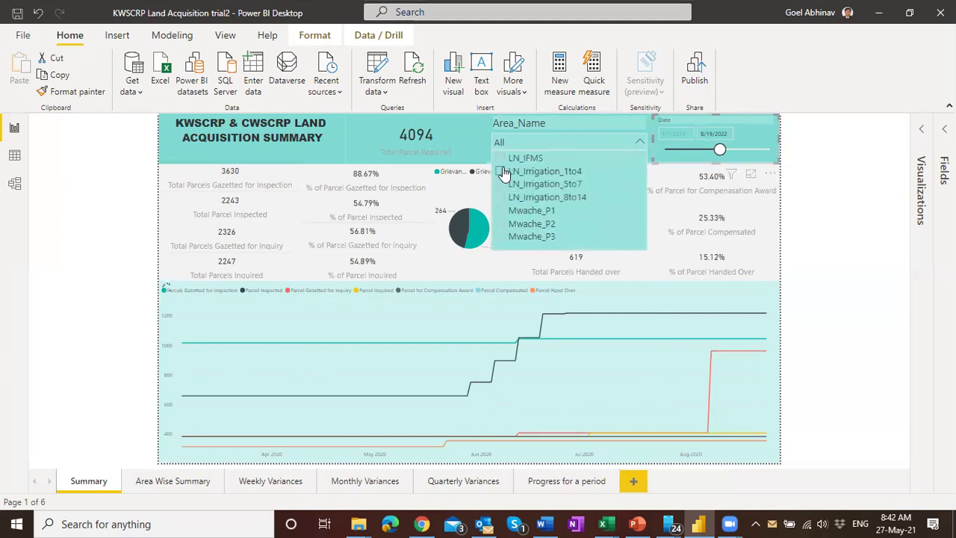
pyautogui.click(501, 172)
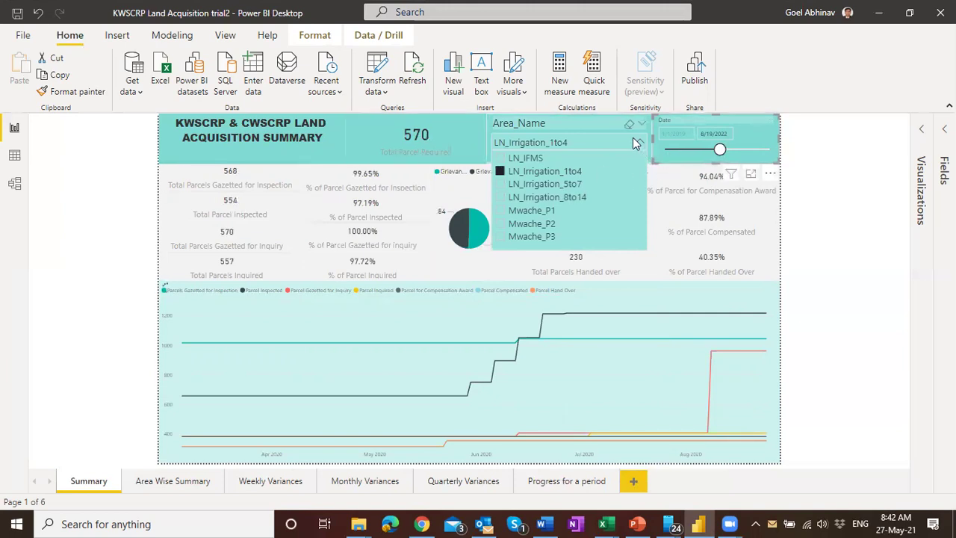
pyautogui.click(595, 126)
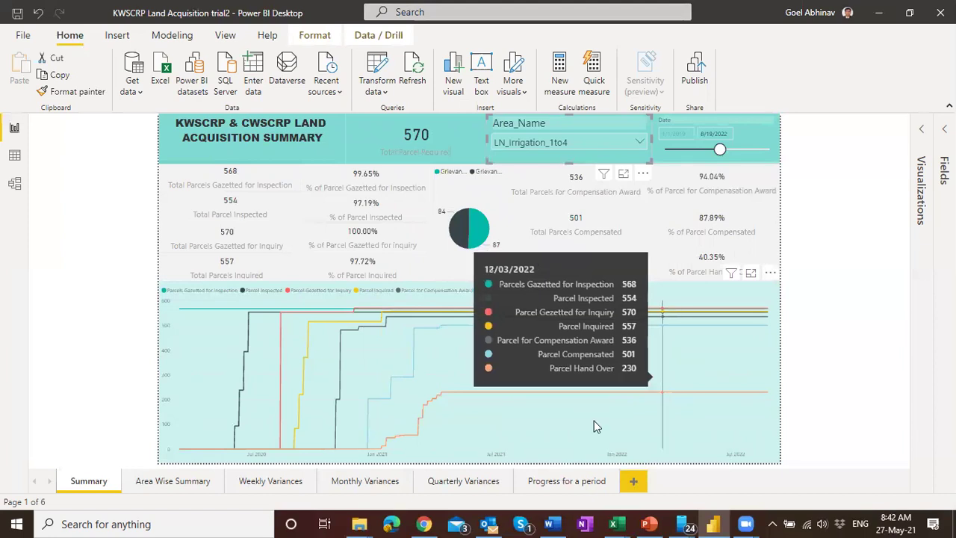
# Open the Area Wise Summary page and highlight LN_Irrigation_8to14 in the Total Parcel Required chart
pyautogui.click(200, 487)
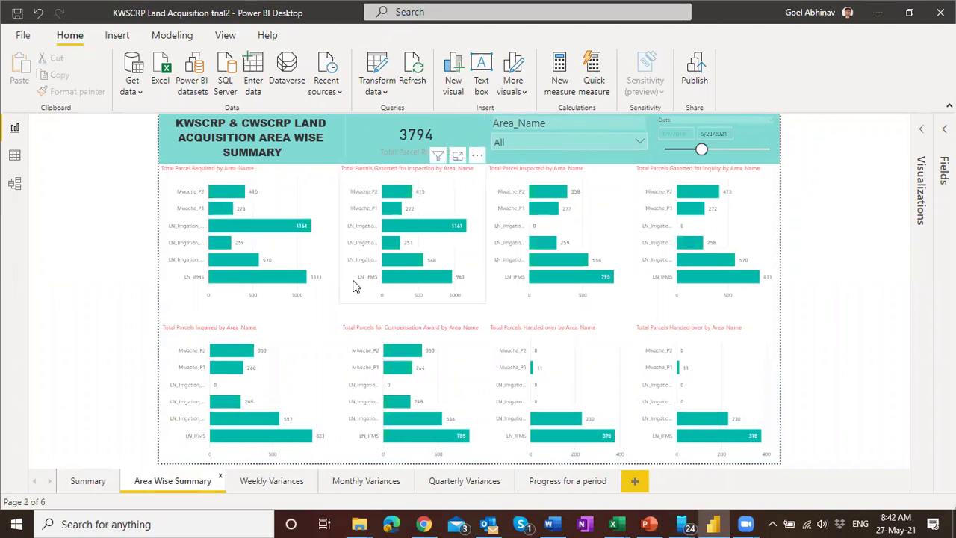
pyautogui.moveTo(237, 227)
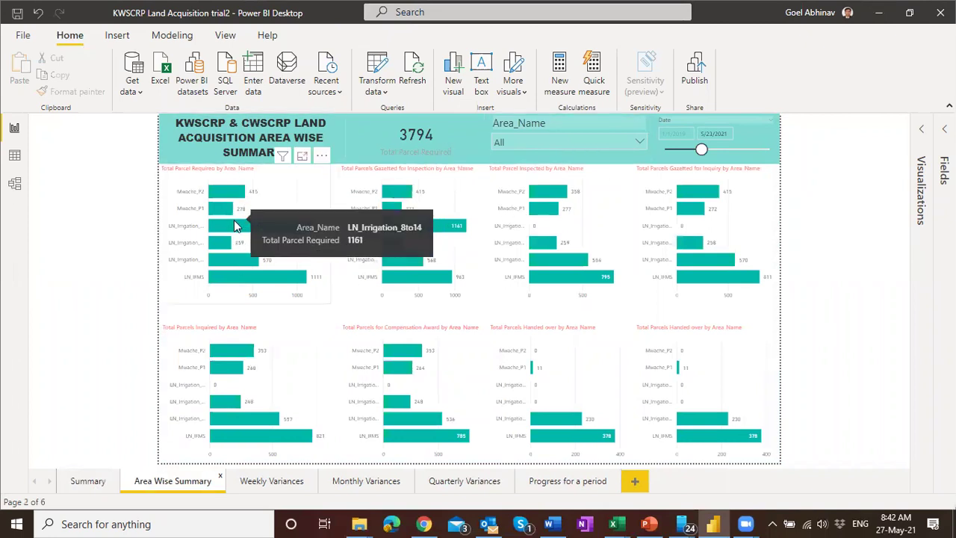
pyautogui.click(234, 223)
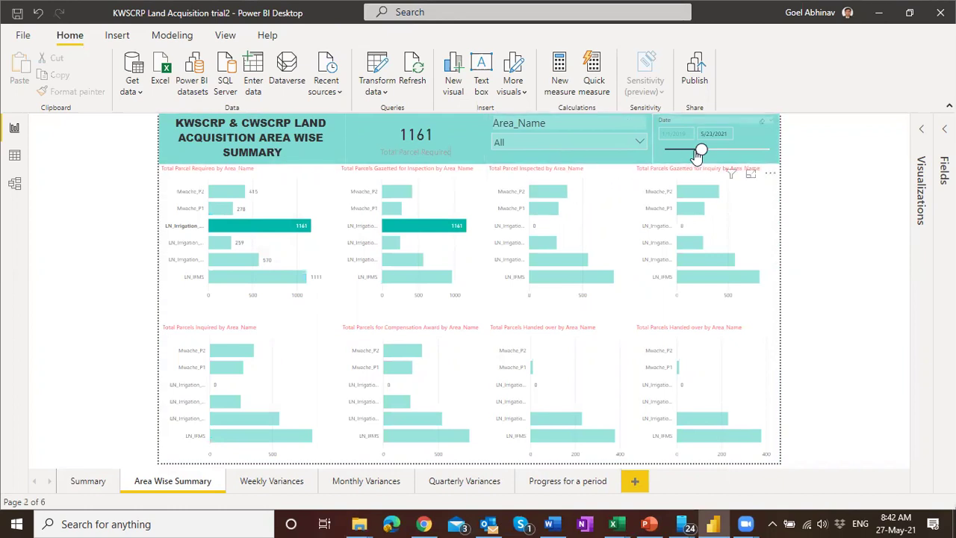
# Set the Area Wise Summary end date to 10/25/2021 and, with the bar highlight cleared, filter the area to Mwache_P1
pyautogui.moveTo(701, 153); pyautogui.dragTo(708, 153)
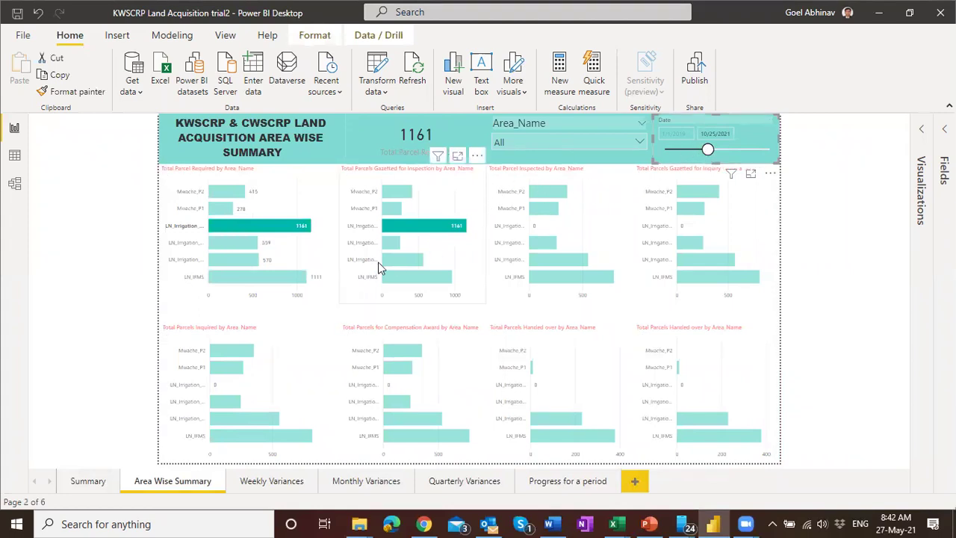
pyautogui.click(314, 296)
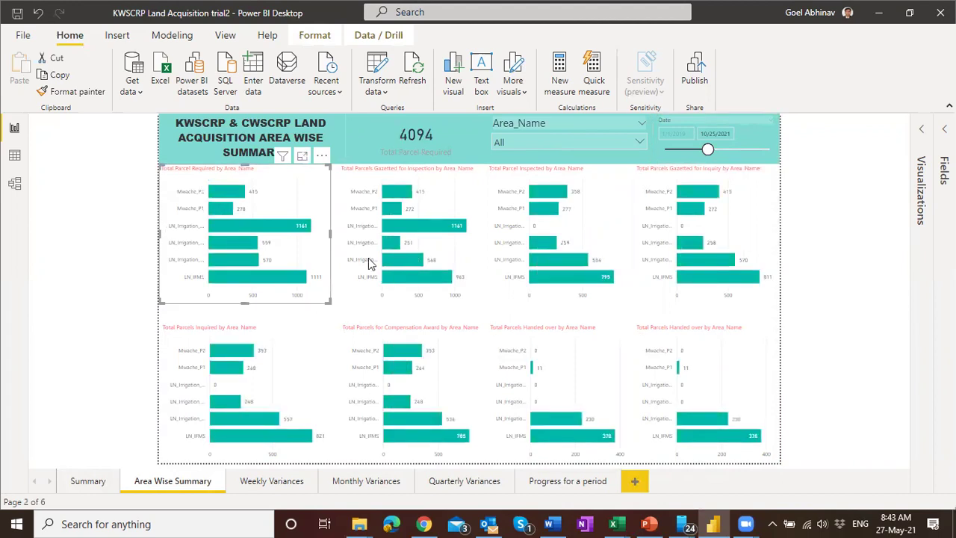
pyautogui.click(639, 144)
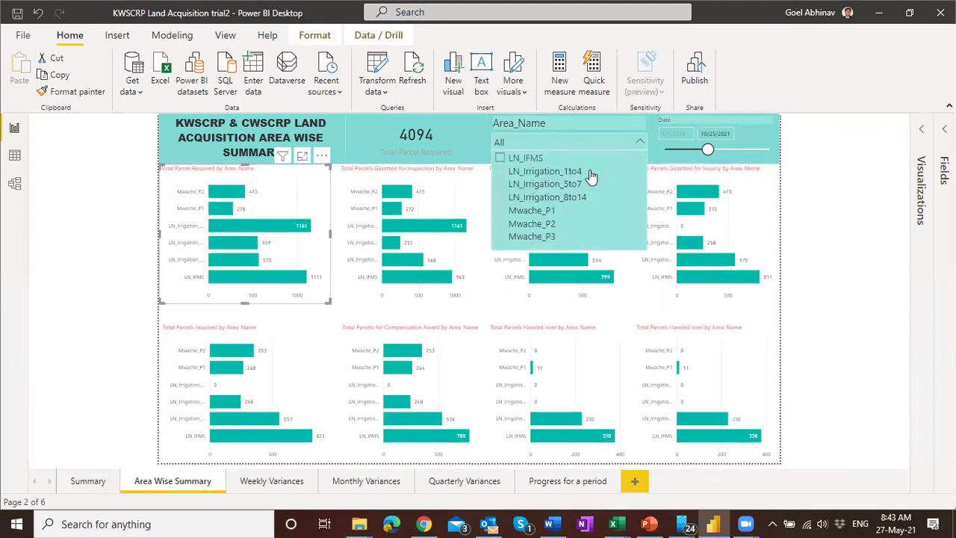
pyautogui.click(505, 213)
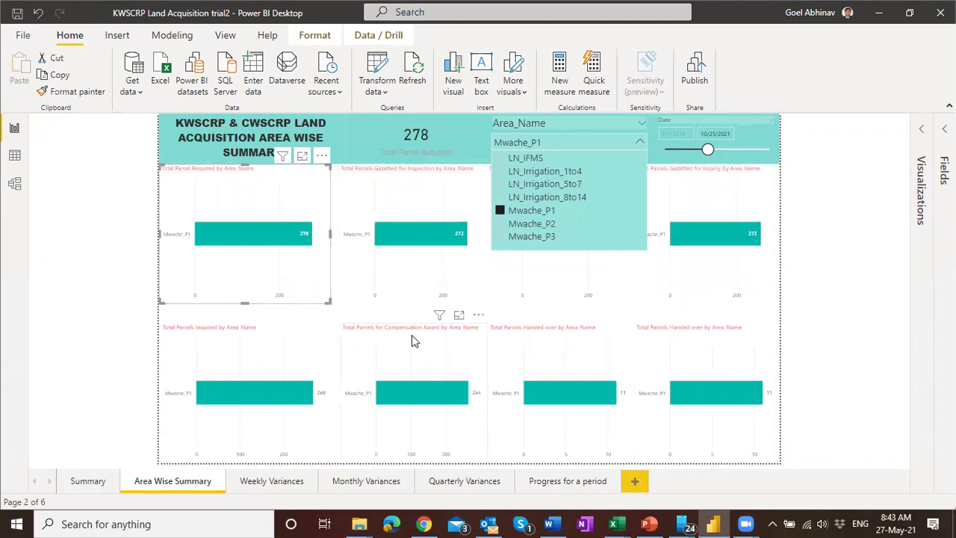
# Collapse the area list on the Area Wise Summary page and review the Weekly Variances page
pyautogui.press('Escape')
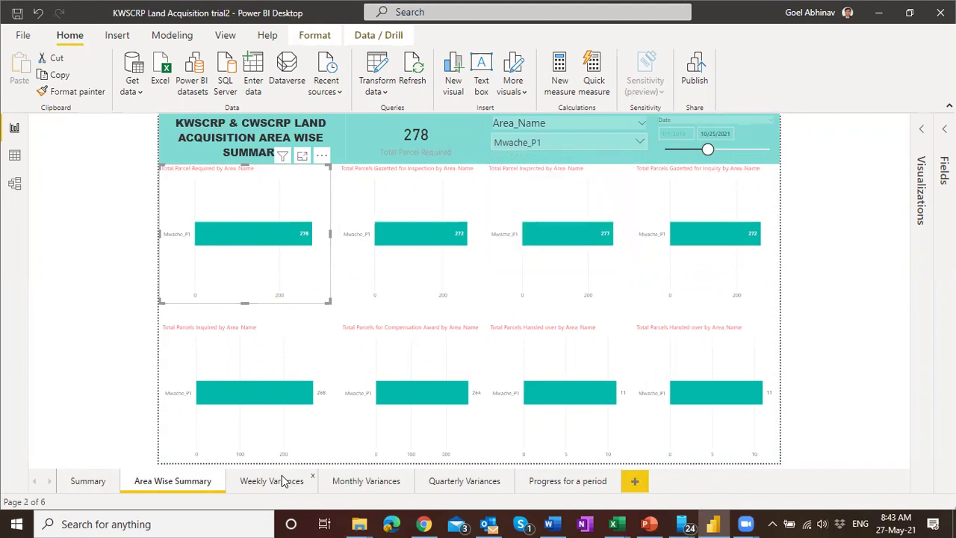
pyautogui.click(283, 482)
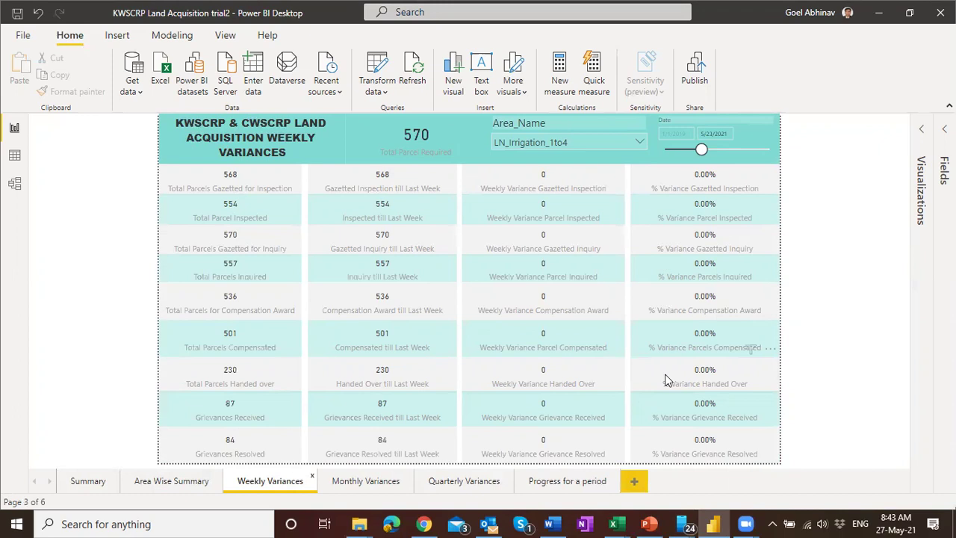
# On the Monthly Variances page, filter the area to Mwache_P1 to inspect its variances and switch the filter to LN_Irrigation_1to4
pyautogui.click(383, 483)
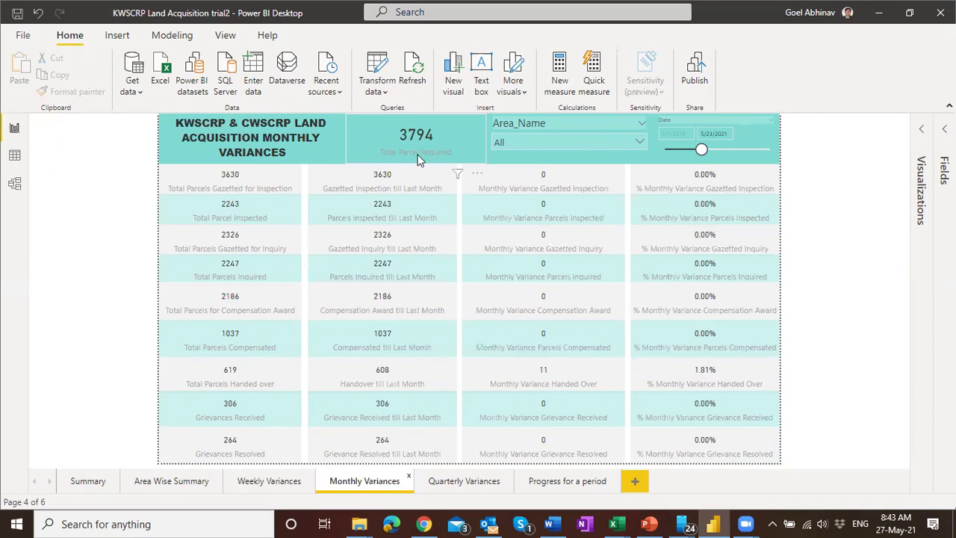
pyautogui.click(640, 141)
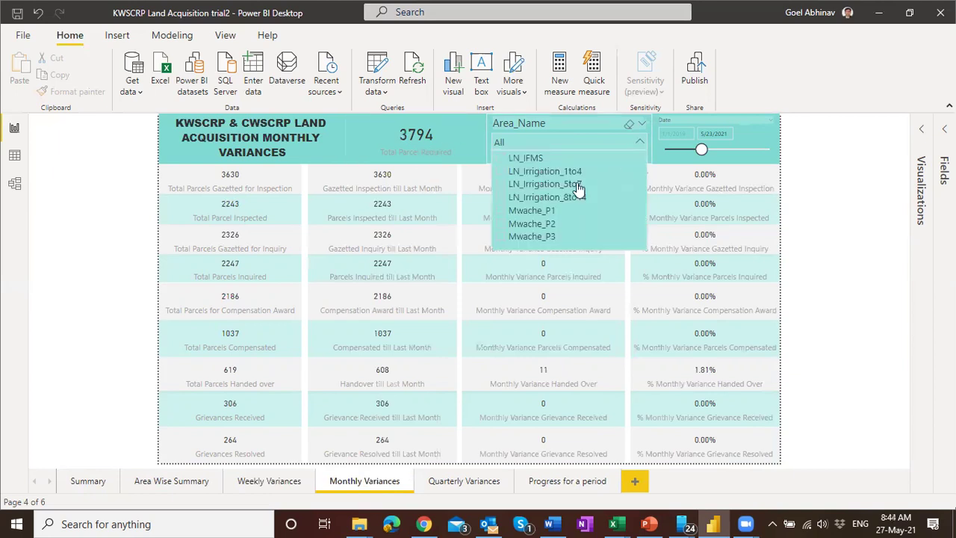
pyautogui.click(504, 215)
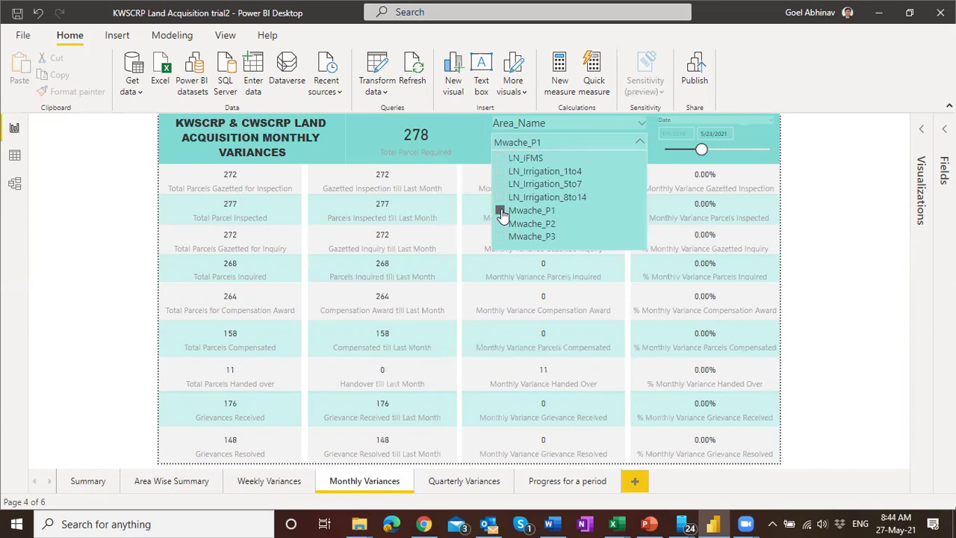
pyautogui.click(501, 172)
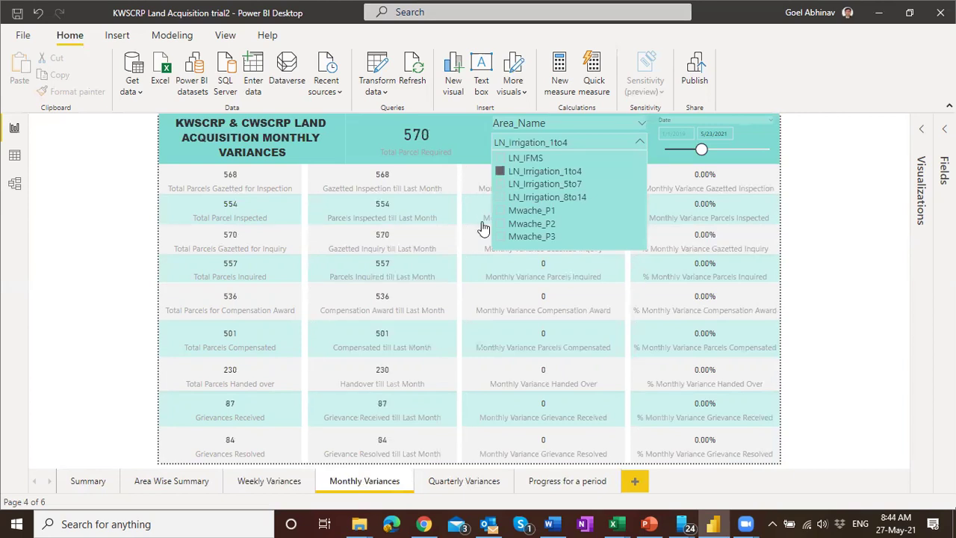
# Review the Quarterly Variances page, and widen the date range on Progress for a period to 2/7/2020–4/5/2022 to examine the trend lines
pyautogui.click(470, 487)
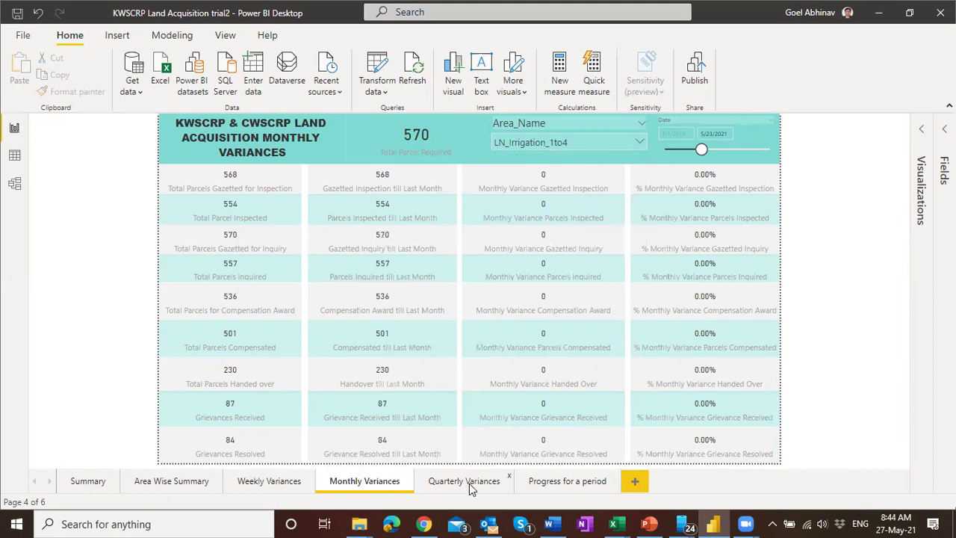
pyautogui.click(470, 484)
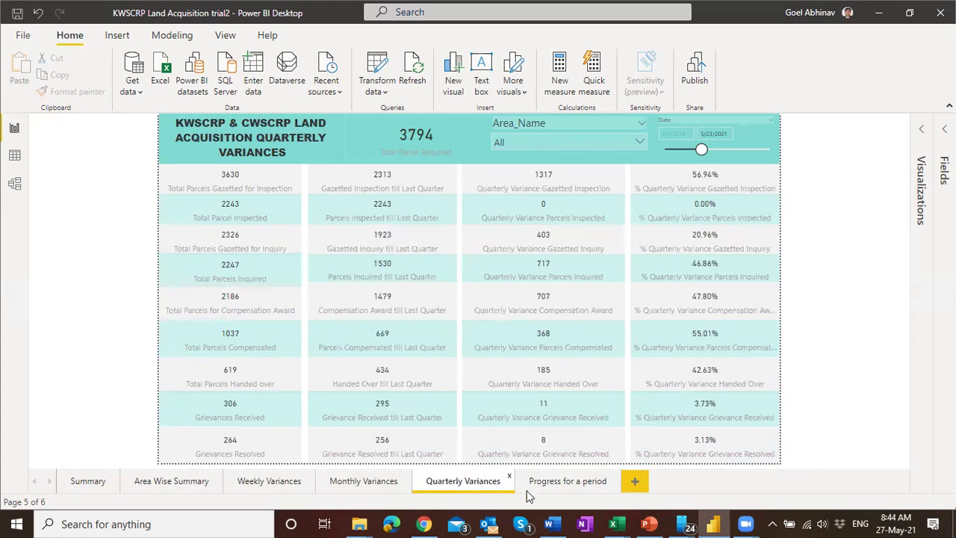
pyautogui.click(584, 484)
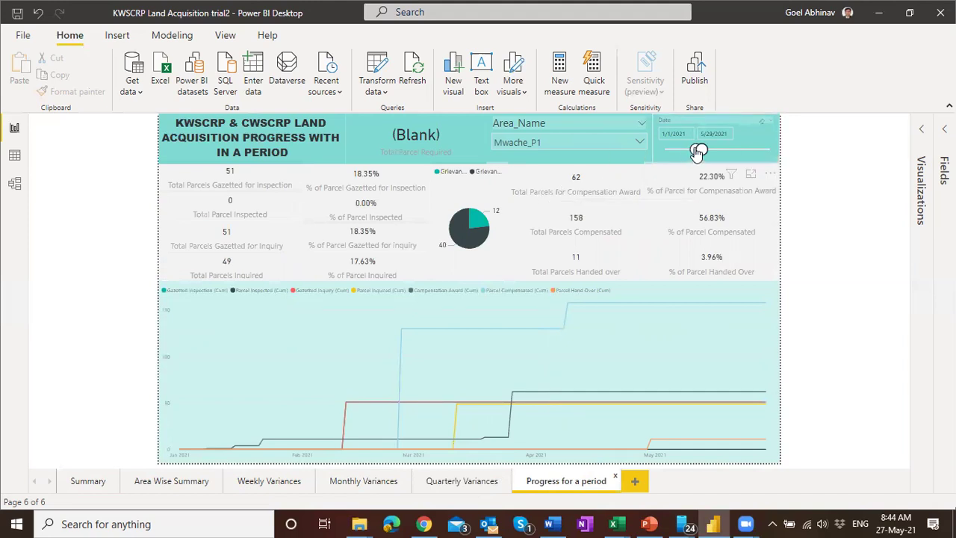
pyautogui.moveTo(698, 152)
pyautogui.mouseDown()
pyautogui.moveTo(712, 152)
pyautogui.moveTo(682, 151)
pyautogui.mouseUp()
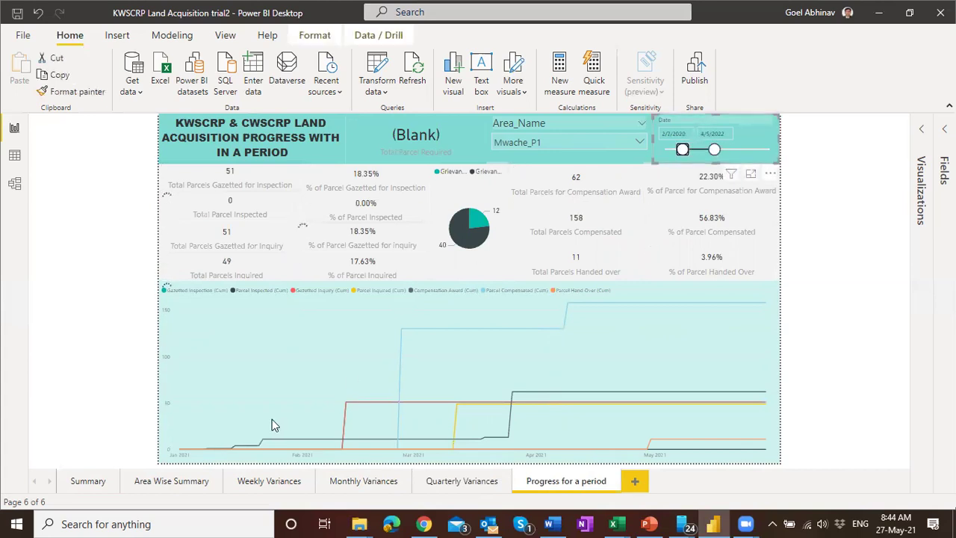
pyautogui.moveTo(272, 420)
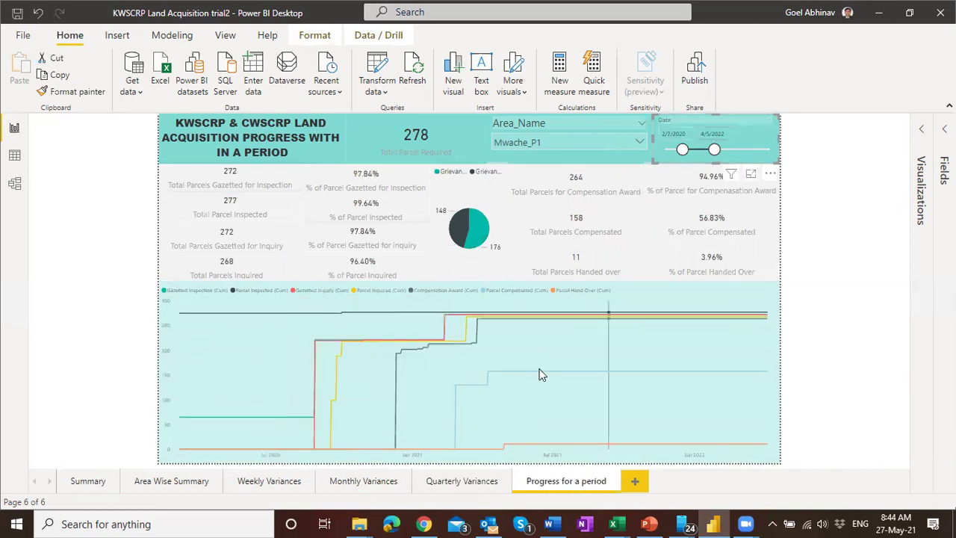
pyautogui.moveTo(521, 348)
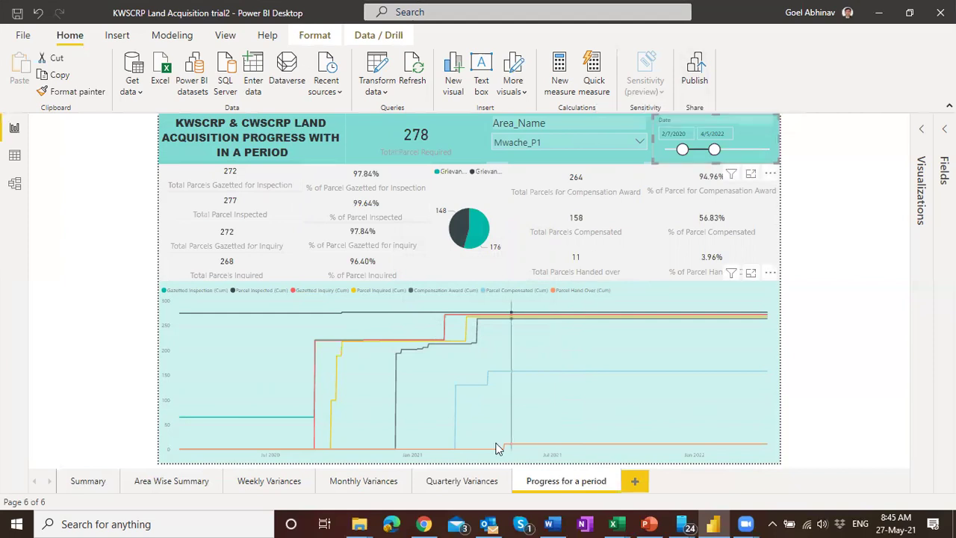
# Switch to the Power BI service in Chrome and open the recent report KWSCRP Land Acquisition trial
pyautogui.click(424, 524)
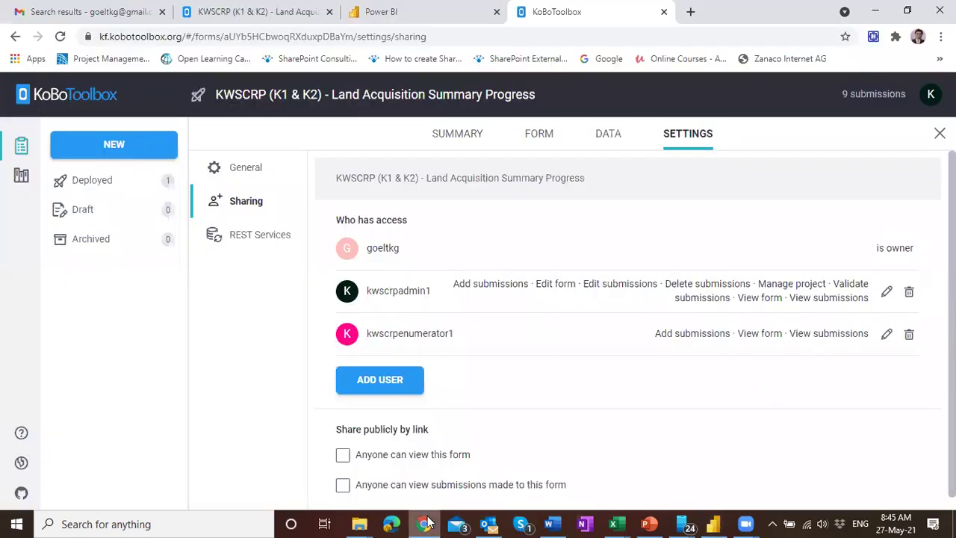
pyautogui.click(450, 15)
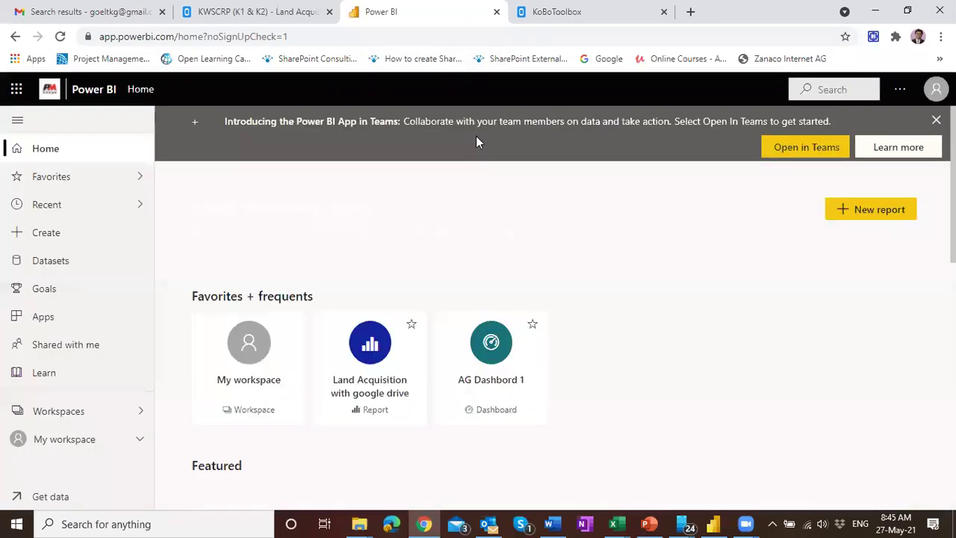
pyautogui.click(66, 413)
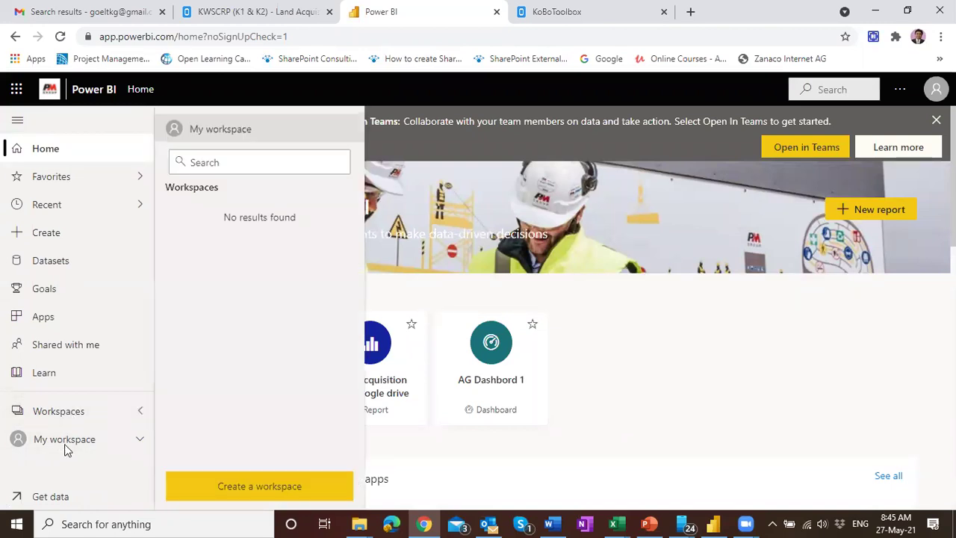
pyautogui.click(67, 442)
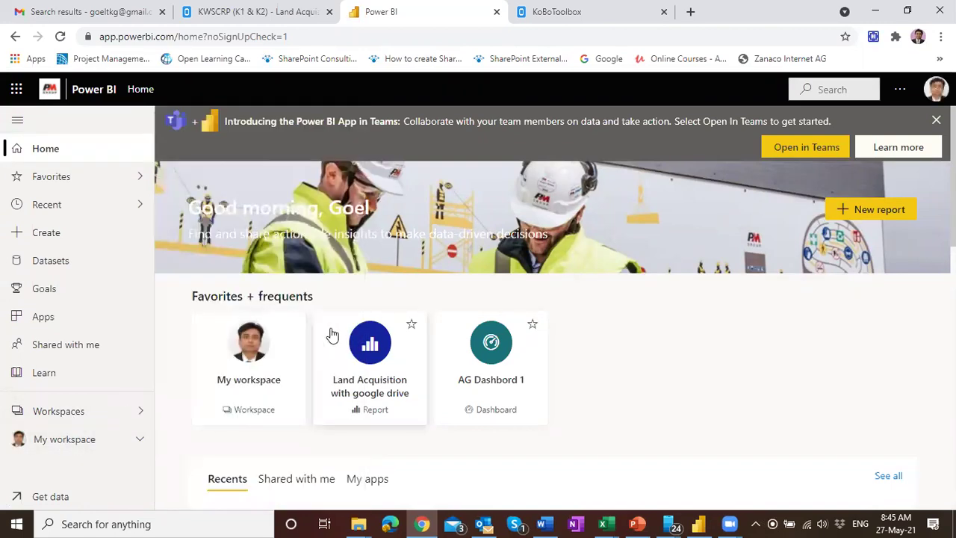
pyautogui.scroll(-5, 554, 308)
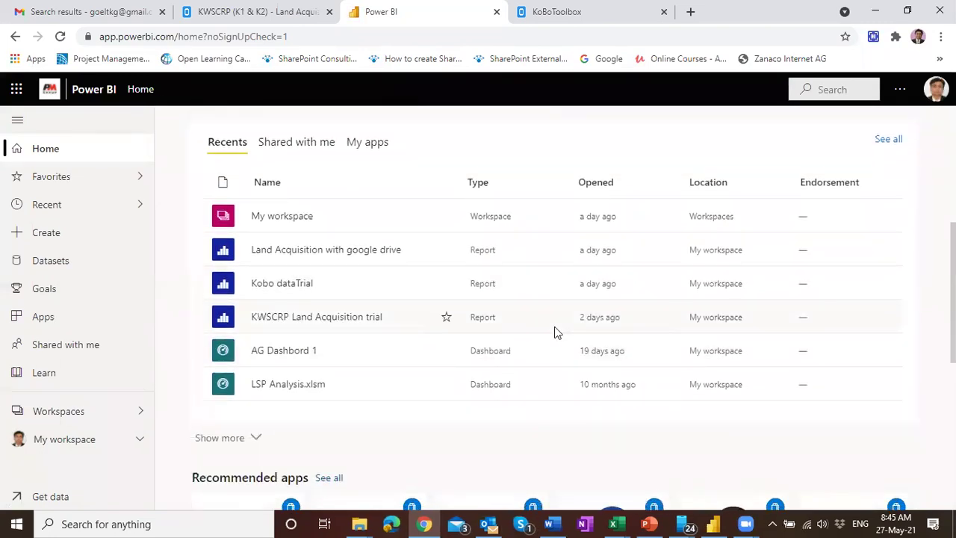
pyautogui.click(340, 318)
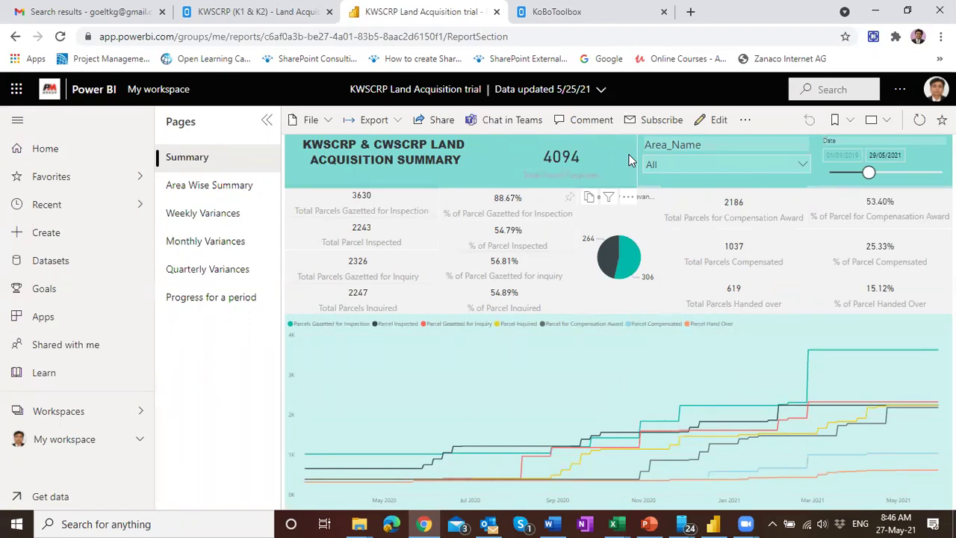
# Minimize the Chrome, Power BI Desktop and phone mirroring windows to return to the desktop
pyautogui.click(875, 11)
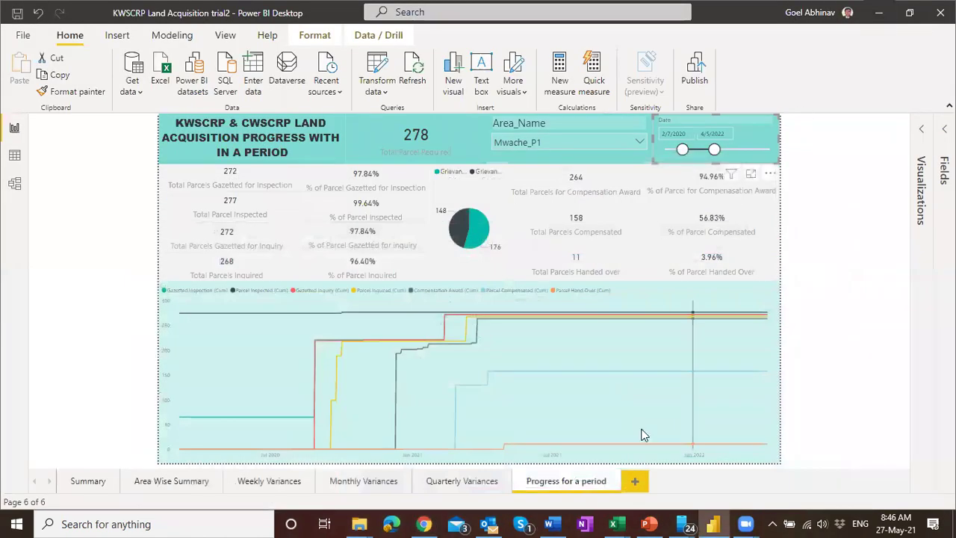
pyautogui.moveTo(751, 523)
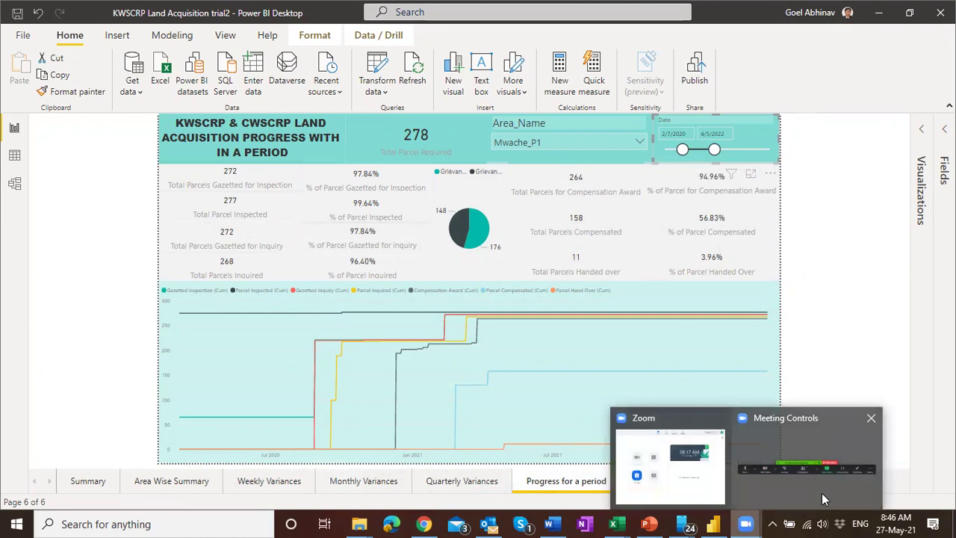
pyautogui.click(824, 447)
pyautogui.moveTo(751, 522)
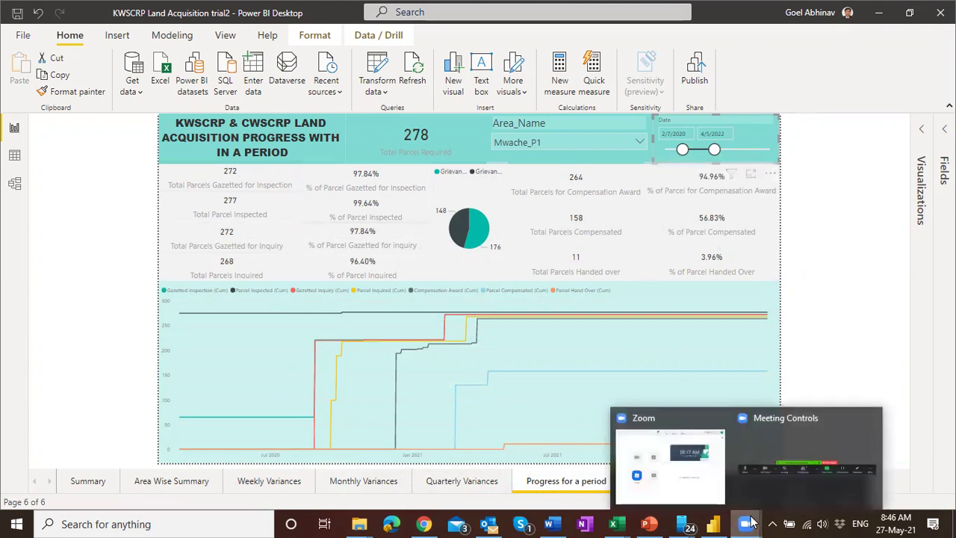
pyautogui.click(878, 14)
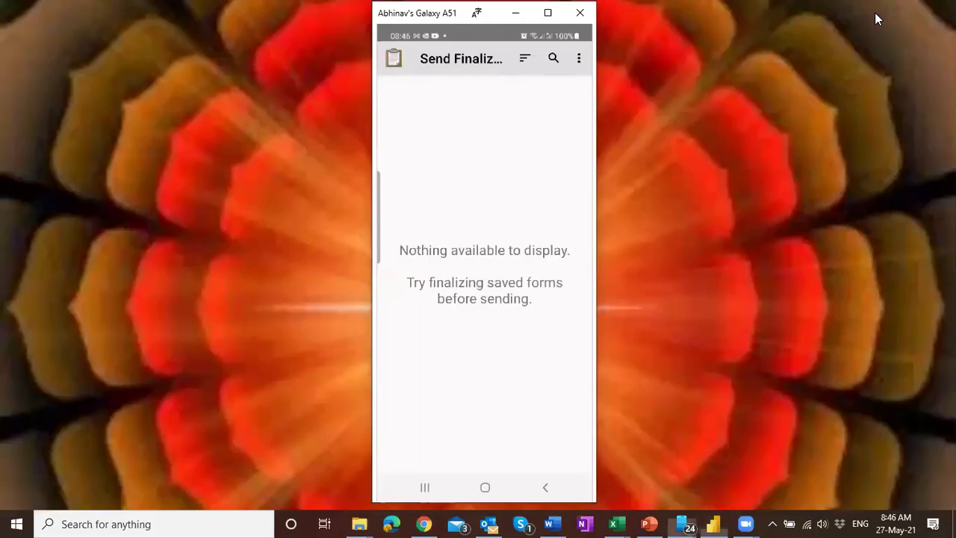
pyautogui.click(516, 15)
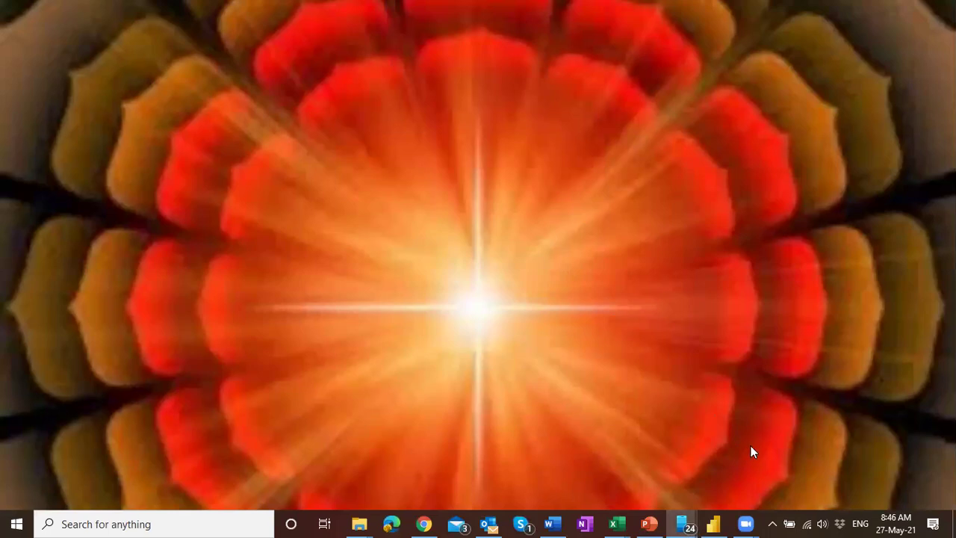
pyautogui.hotkey('ctrl', '2')
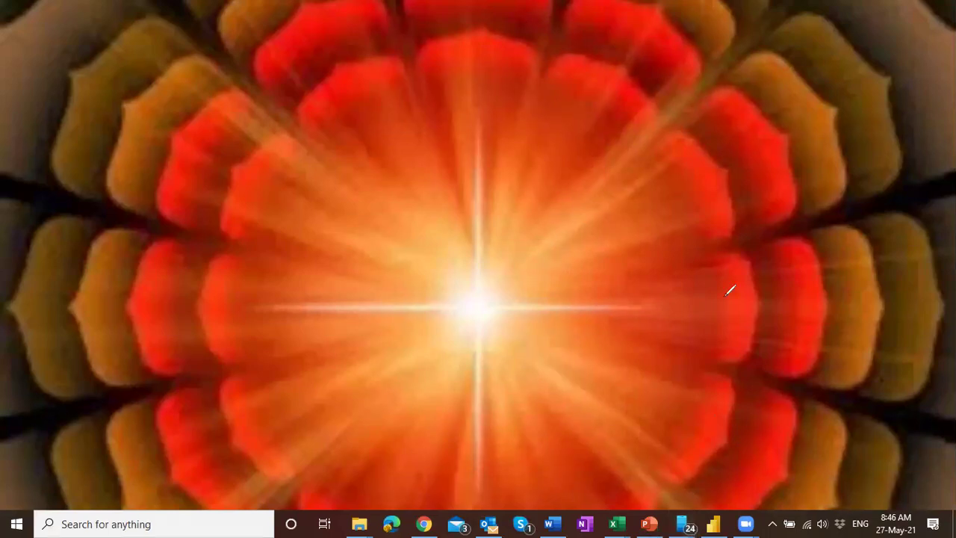